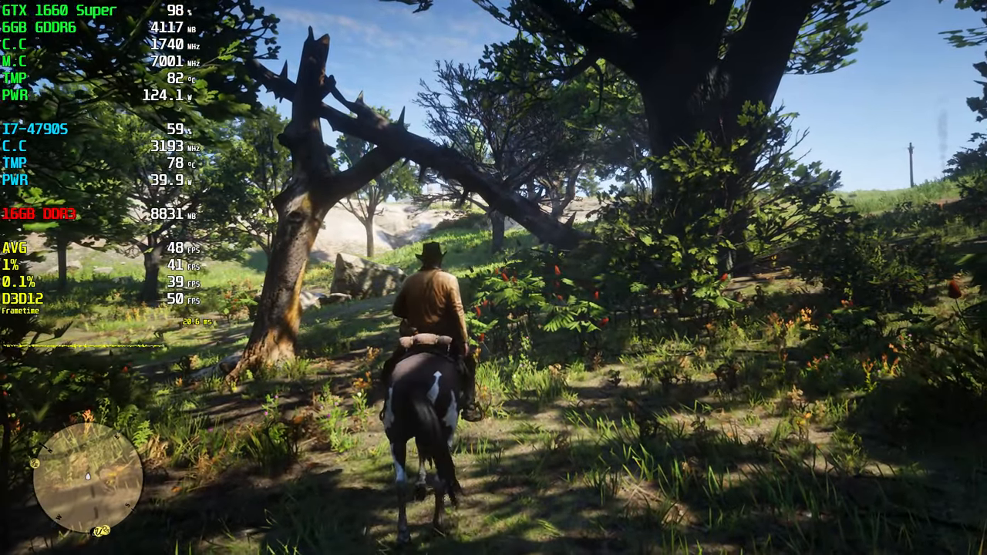
# Review the Graphics settings showing DirectX 12, then back out to the Settings grid
pyautogui.press('Escape')
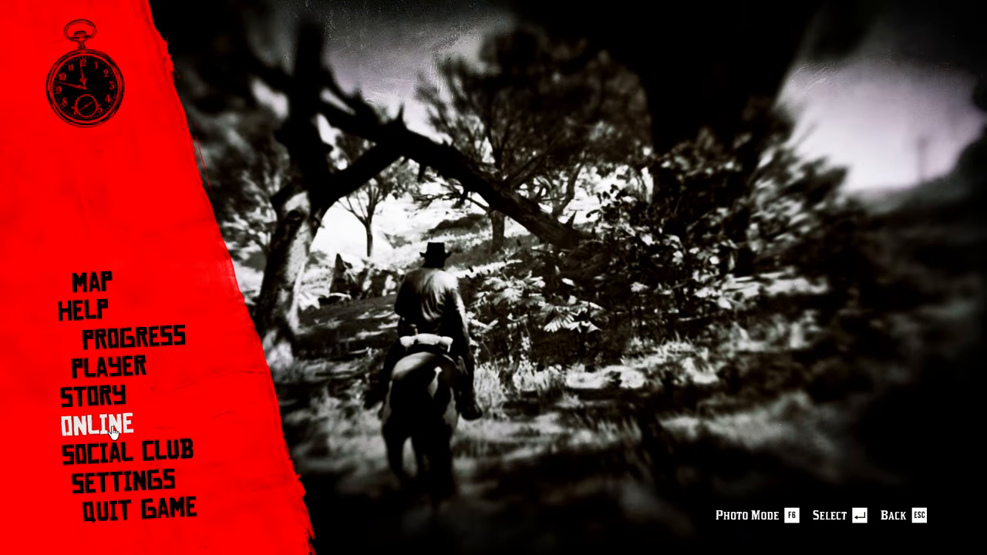
pyautogui.click(123, 479)
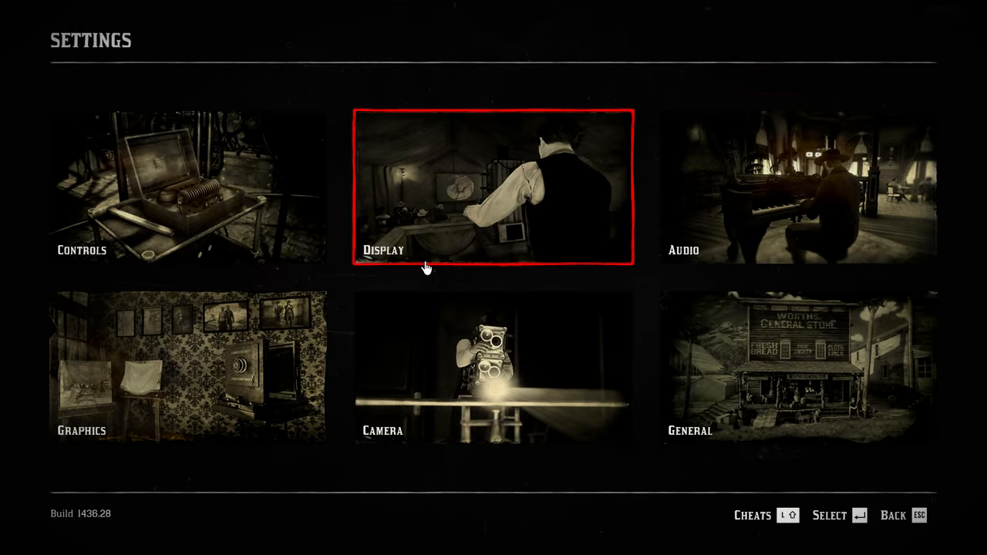
pyautogui.click(197, 369)
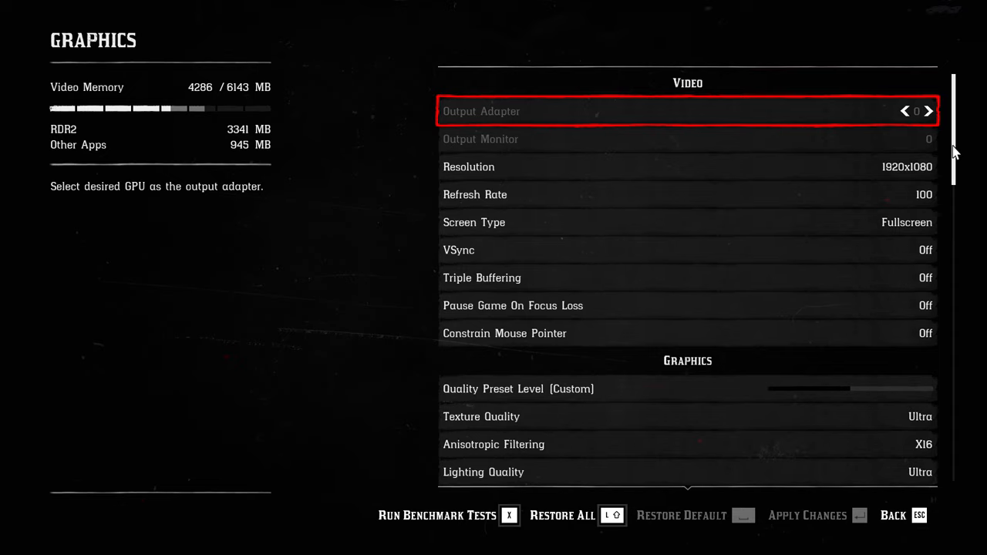
pyautogui.moveTo(955, 150); pyautogui.dragTo(970, 337)
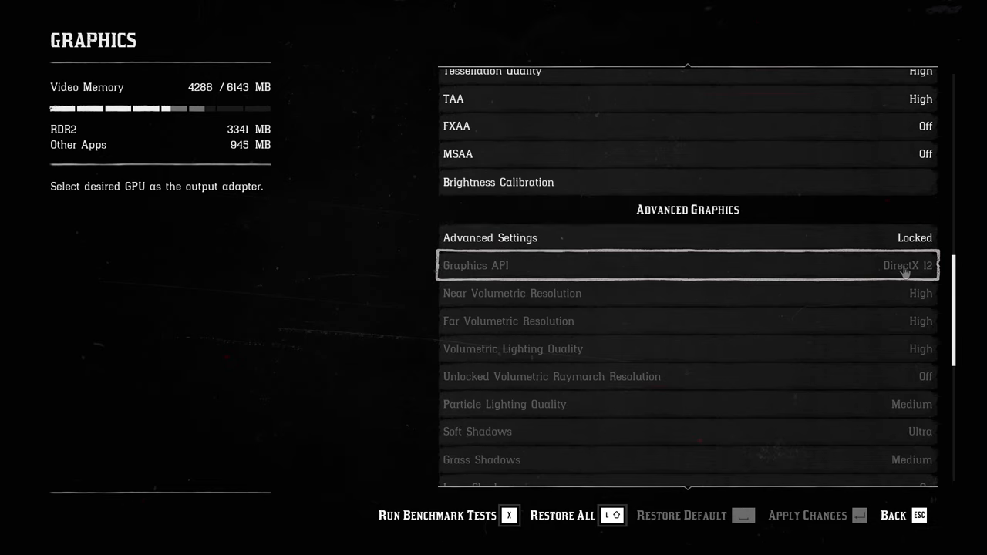
pyautogui.moveTo(956, 282); pyautogui.dragTo(957, 92)
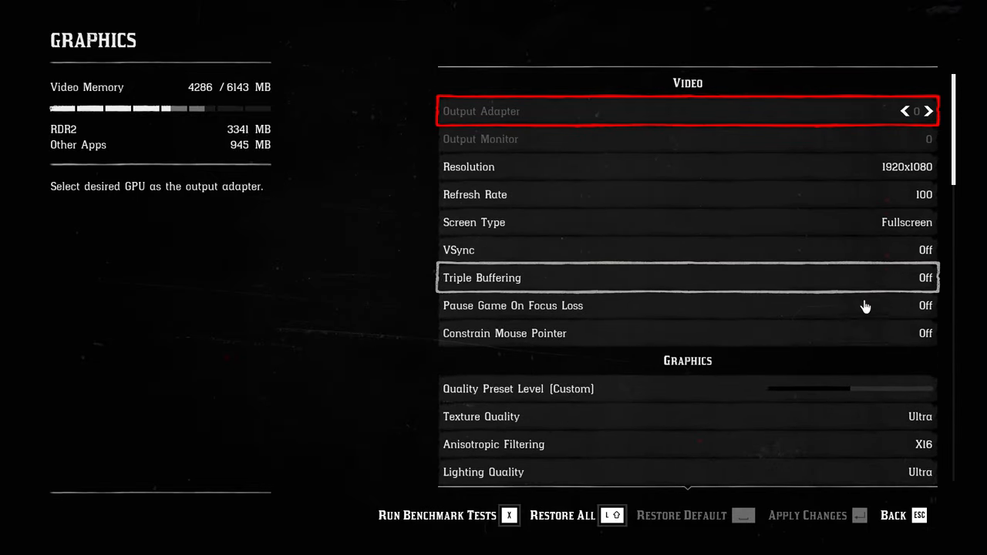
pyautogui.press('Escape')
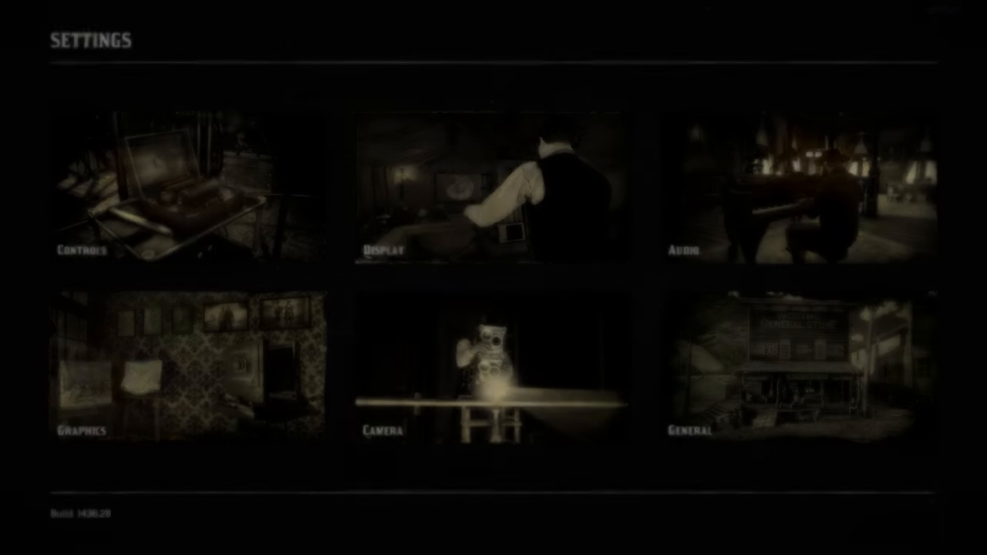
# Leave Settings and quit the game to the Windows desktop
pyautogui.press('Escape')
pyautogui.press('Escape')
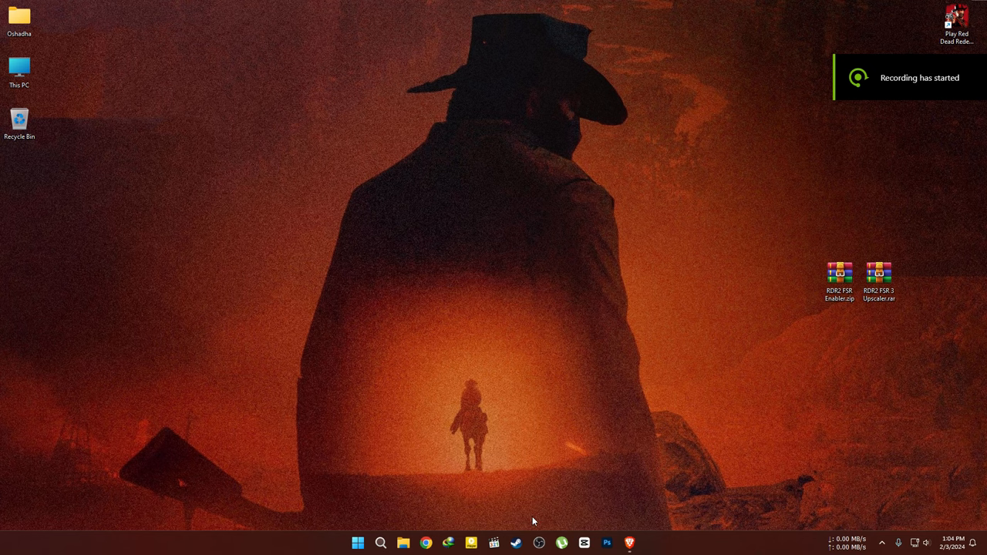
# Show the ShareMods pages for RDR2 FSR Enabler.zip and RDR2 FSR 3 Upscaler.rar
pyautogui.click(630, 546)
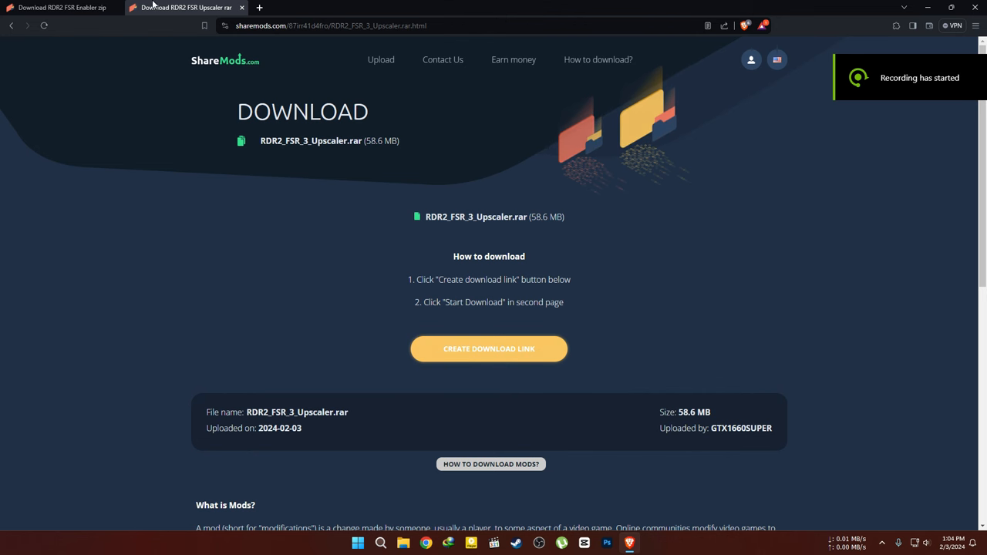
pyautogui.click(62, 7)
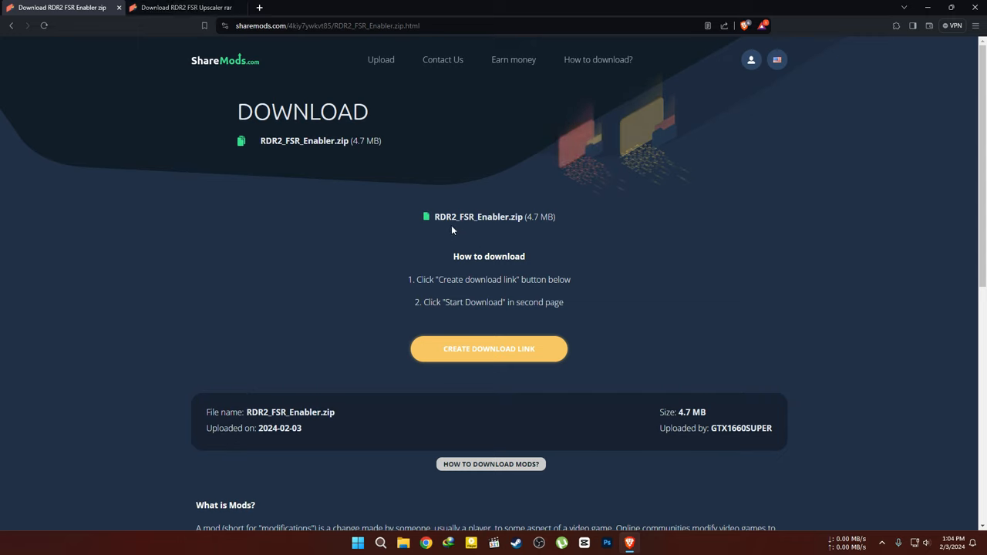
pyautogui.click(192, 7)
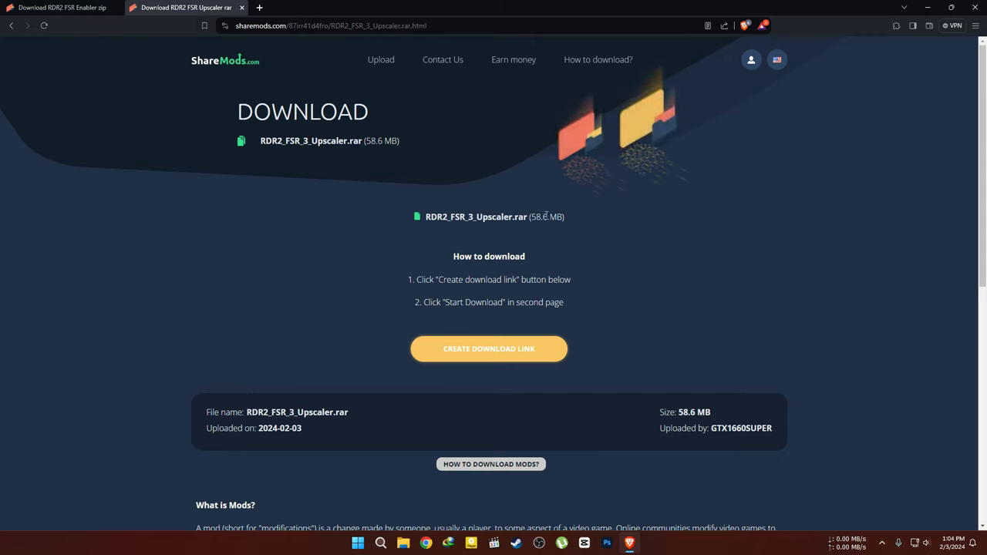
# Copy the seven FSR Enabler files into the Red Dead Redemption 2 folder and launch the game
pyautogui.click(77, 6)
pyautogui.click(185, 7)
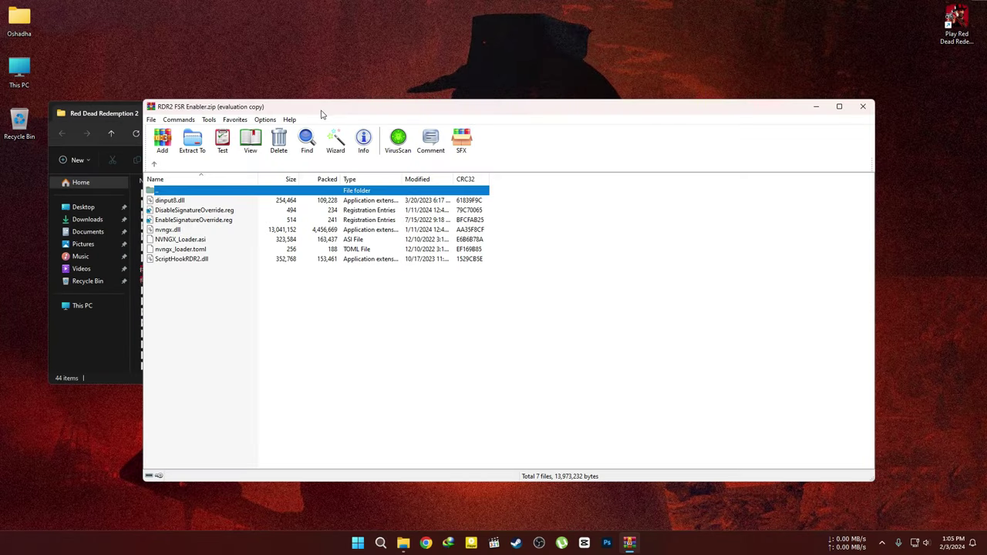
pyautogui.moveTo(322, 114); pyautogui.dragTo(650, 112)
pyautogui.moveTo(525, 305); pyautogui.dragTo(509, 199)
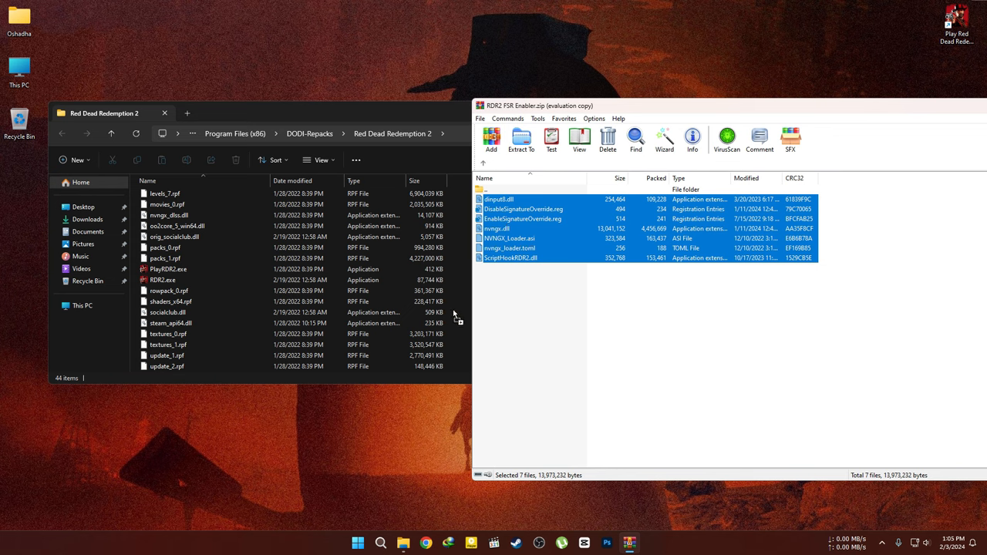
pyautogui.moveTo(452, 310); pyautogui.dragTo(453, 310)
pyautogui.click(221, 213)
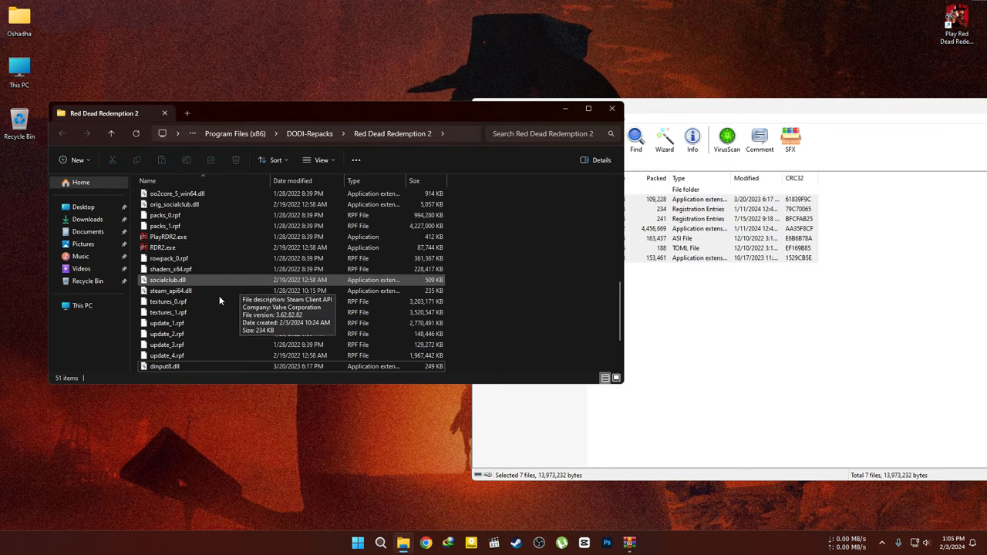
pyautogui.doubleClick(959, 21)
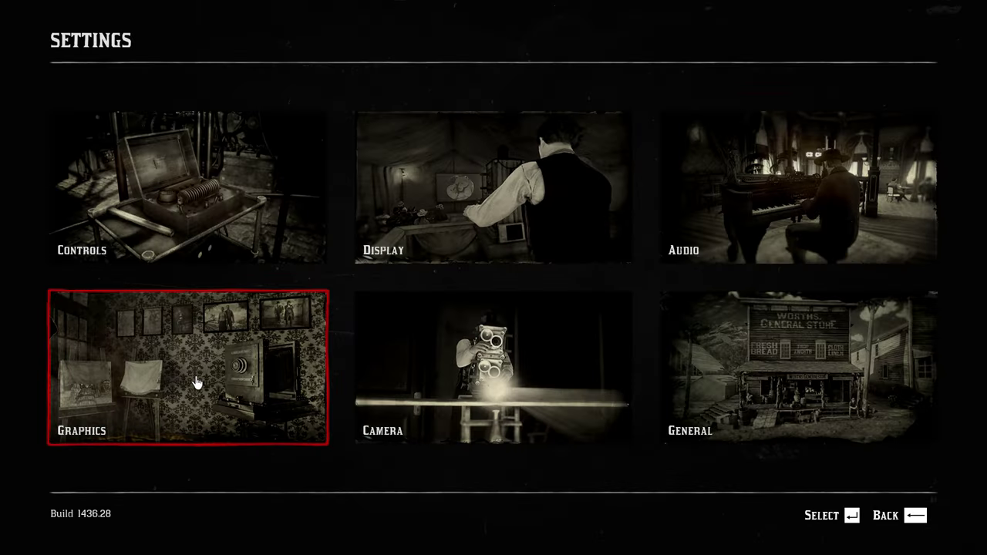
# Set NVIDIA DLSS to Quality in the Graphics settings
pyautogui.click(193, 378)
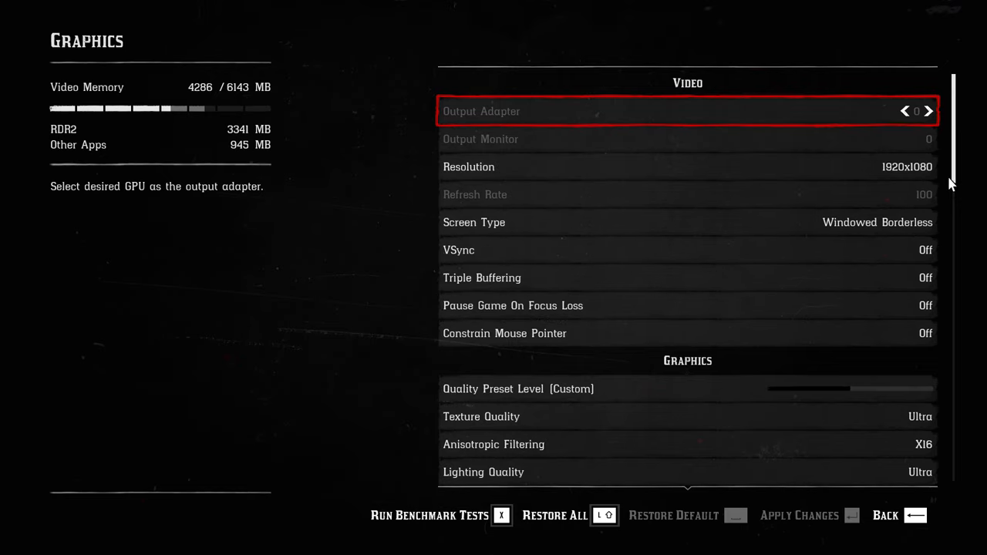
pyautogui.moveTo(956, 142); pyautogui.dragTo(956, 290)
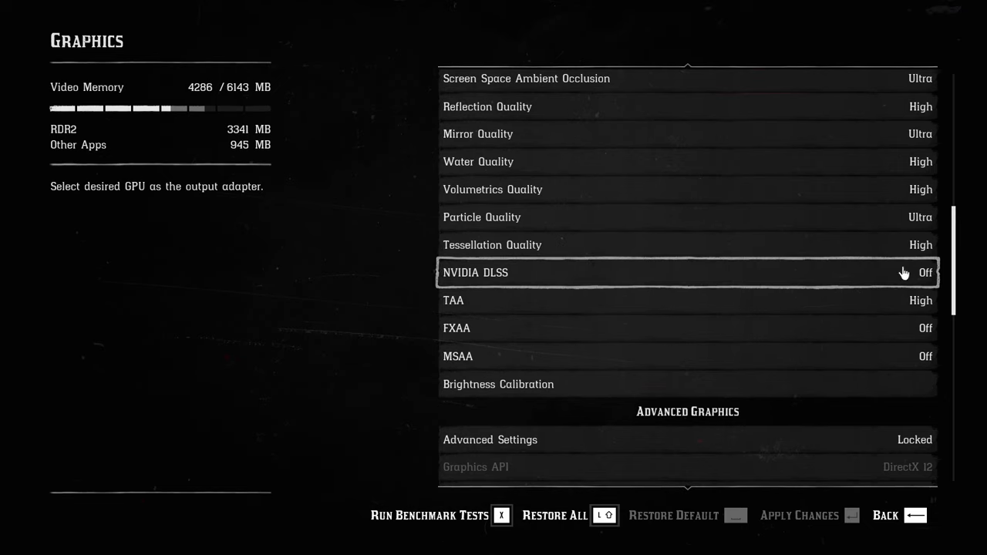
pyautogui.click(924, 273)
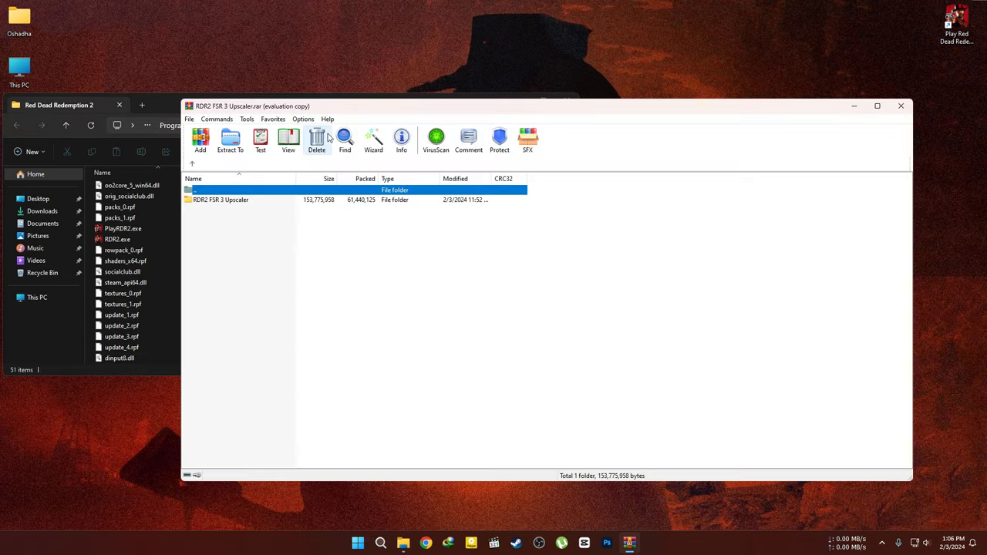
# Copy the six FSR 3 Upscaler items into the game folder and select the new mods folder
pyautogui.moveTo(331, 115)
pyautogui.mouseDown()
pyautogui.moveTo(759, 114)
pyautogui.moveTo(595, 106)
pyautogui.mouseUp()
pyautogui.doubleClick(652, 205)
pyautogui.moveTo(497, 271); pyautogui.dragTo(460, 202)
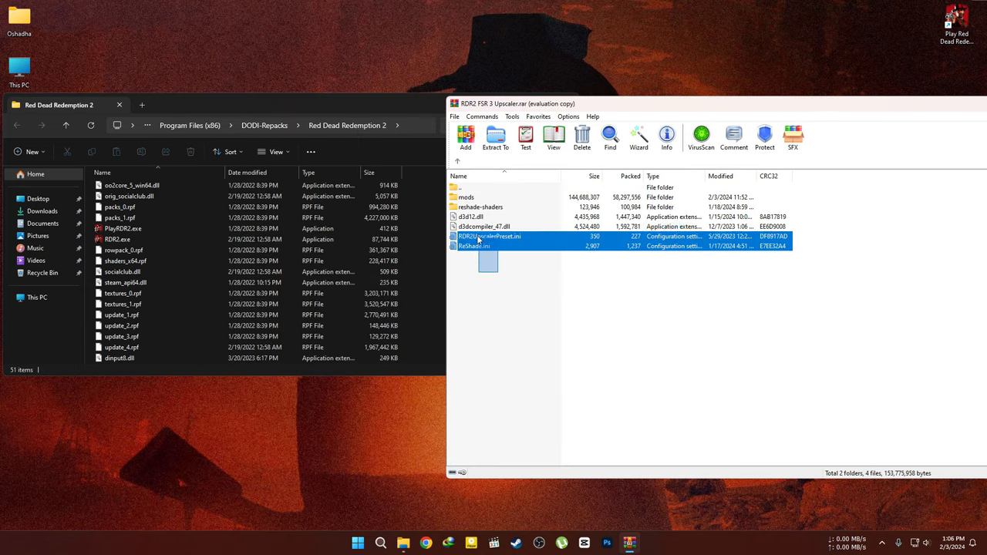
pyautogui.moveTo(428, 300); pyautogui.dragTo(424, 293)
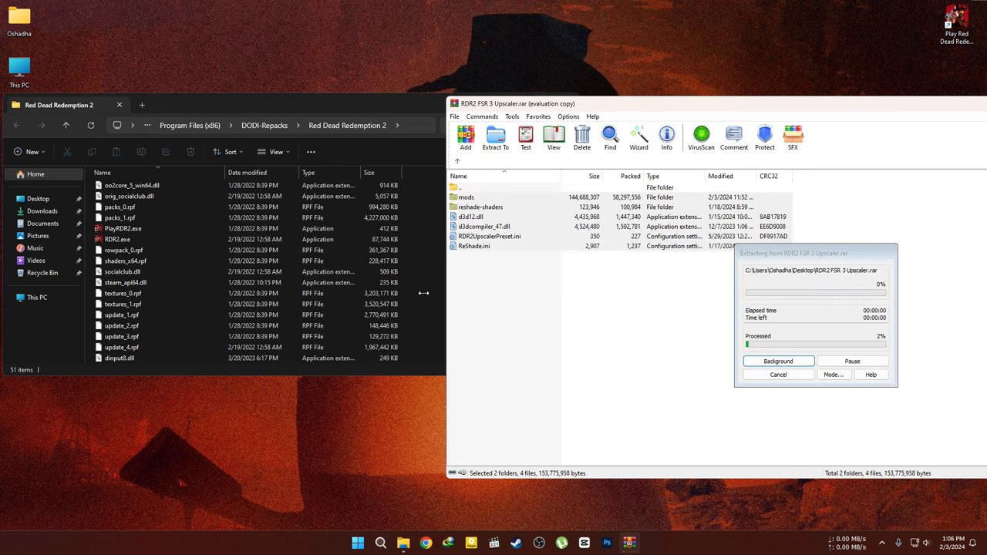
pyautogui.click(465, 219)
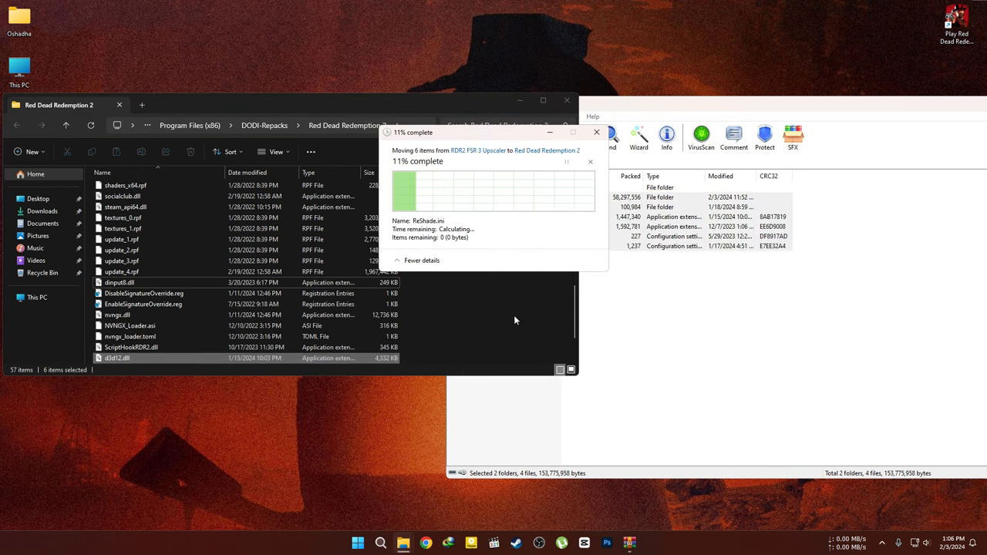
pyautogui.scroll(-2, 131, 309)
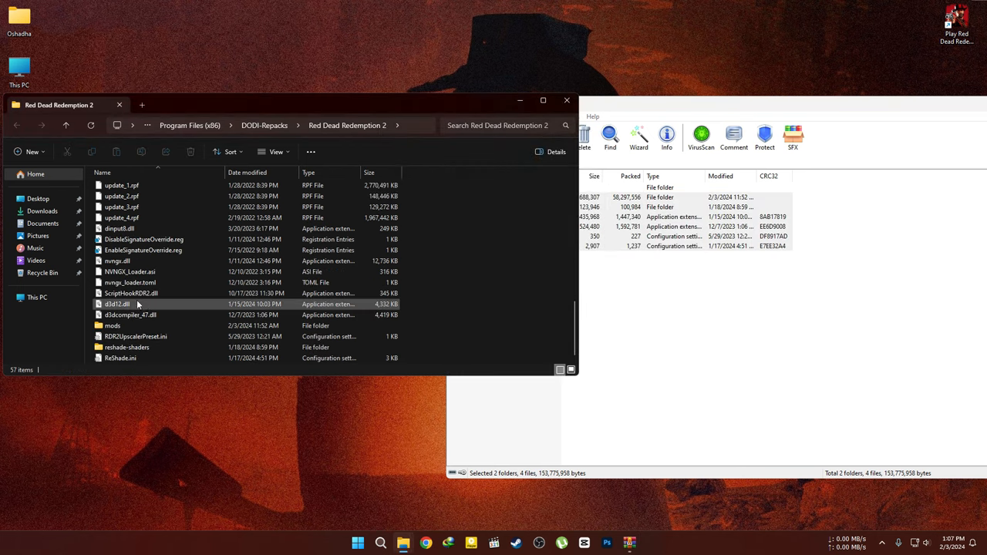
pyautogui.scroll(-1, 123, 339)
pyautogui.click(113, 327)
# Open RDR2Upscaler.ini from the mods folder in Notepad for editing
pyautogui.doubleClick(123, 326)
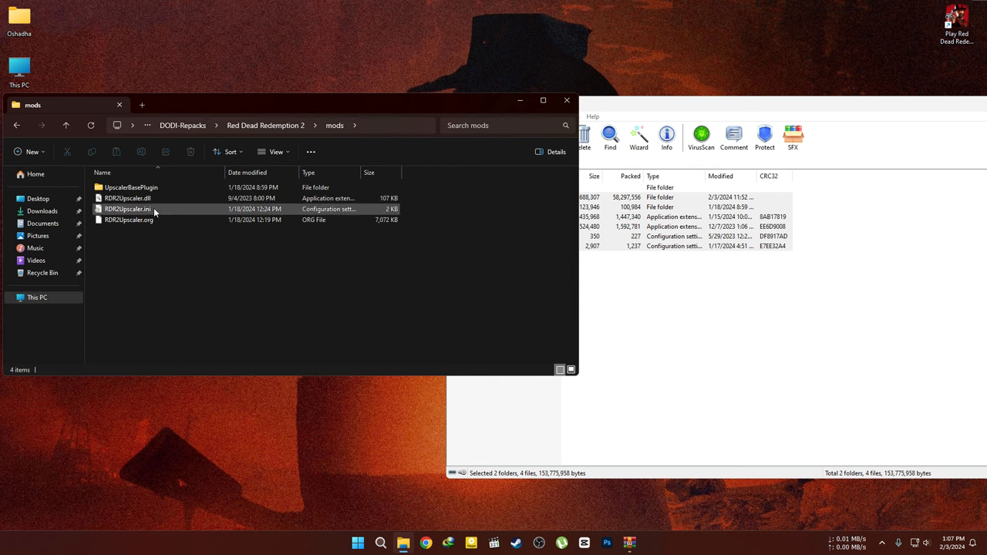
pyautogui.click(114, 209)
pyautogui.doubleClick(114, 209)
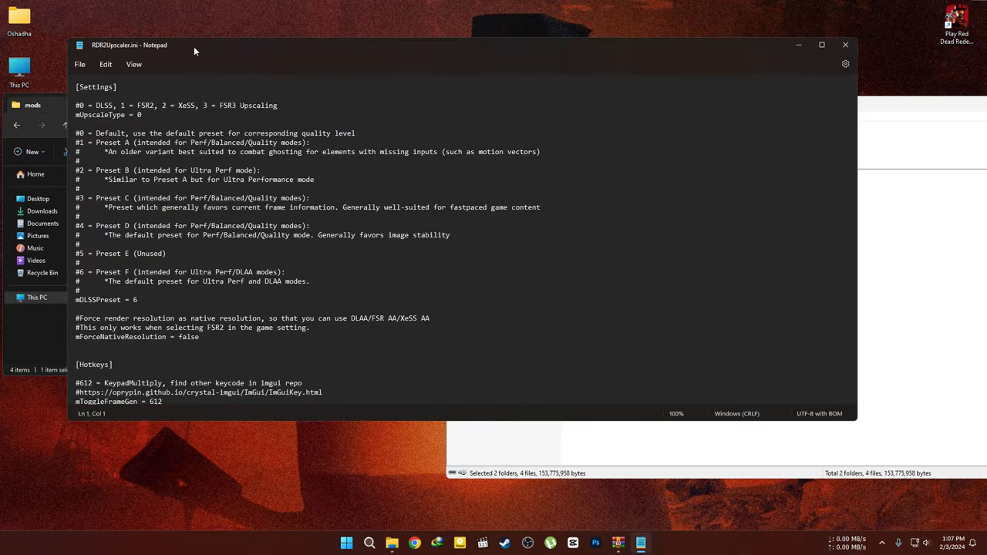
pyautogui.moveTo(194, 46); pyautogui.dragTo(207, 71)
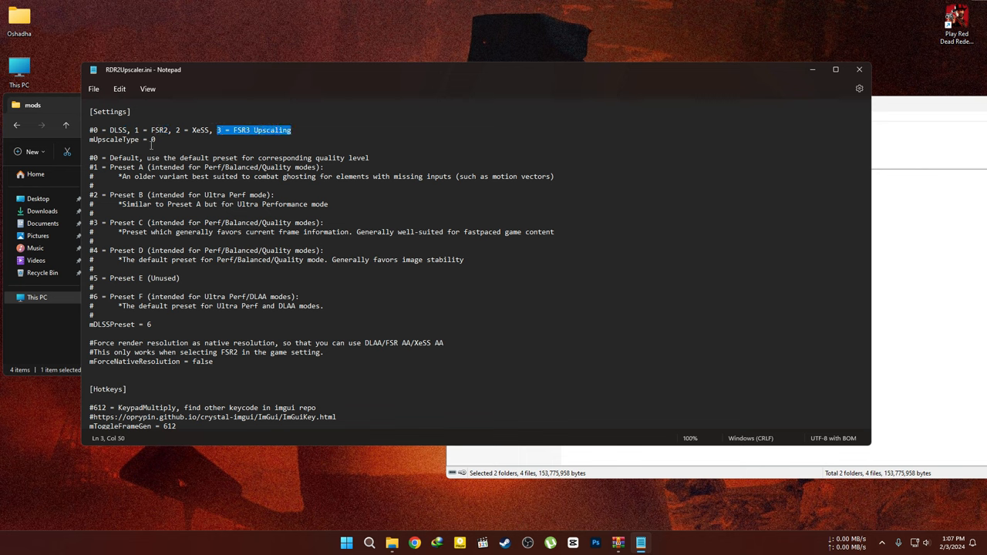
# Save RDR2Upscaler.ini with mUpscaleType = 3, then close Notepad and Explorer
pyautogui.click(94, 90)
pyautogui.click(107, 154)
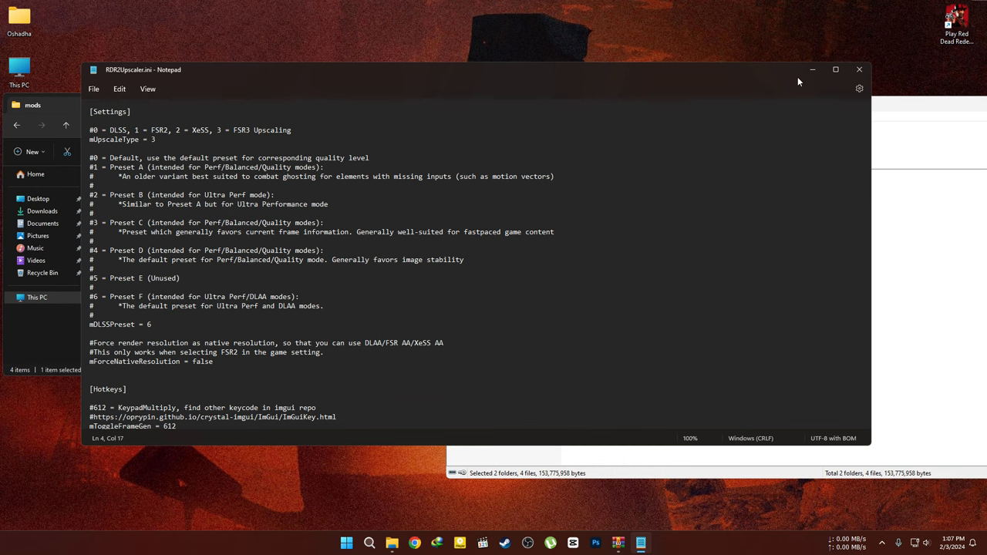
pyautogui.click(859, 69)
pyautogui.click(549, 102)
pyautogui.moveTo(655, 97)
pyautogui.mouseDown()
pyautogui.moveTo(602, 108)
pyautogui.moveTo(366, 112)
pyautogui.mouseUp()
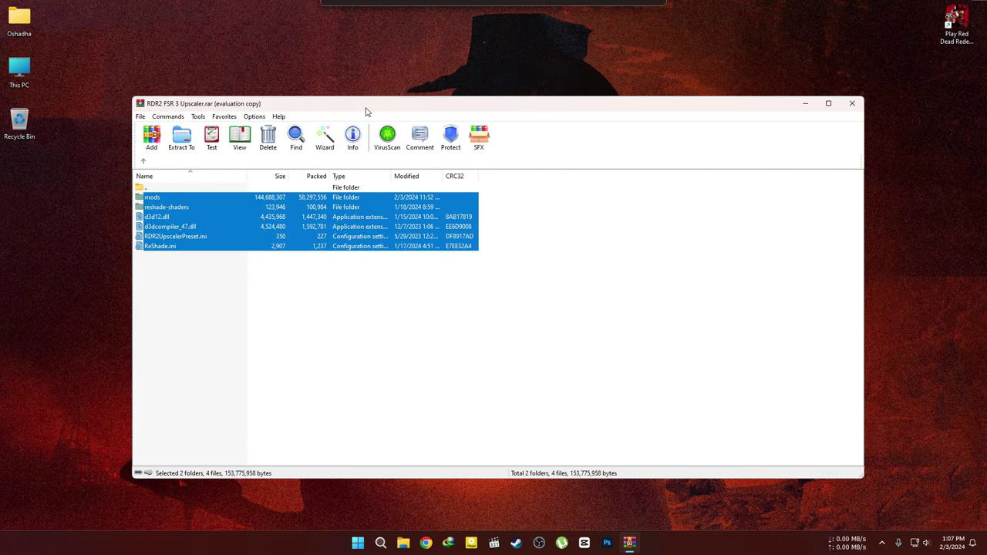
# Close the RDR2 FSR 3 Upscaler archive in WinRAR
pyautogui.click(861, 104)
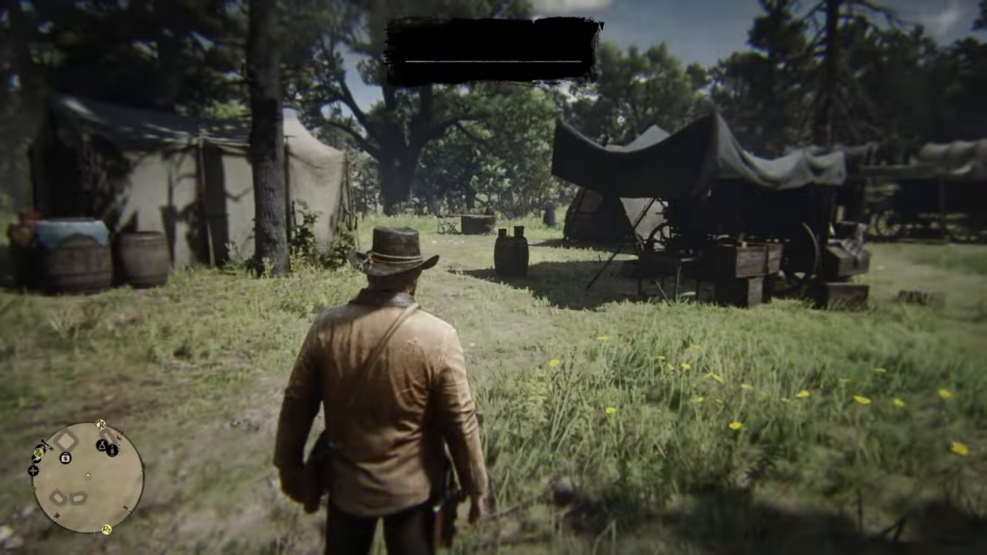
# Show the performance overlay and walk through camp at around 85 FPS average
pyautogui.press('F12')
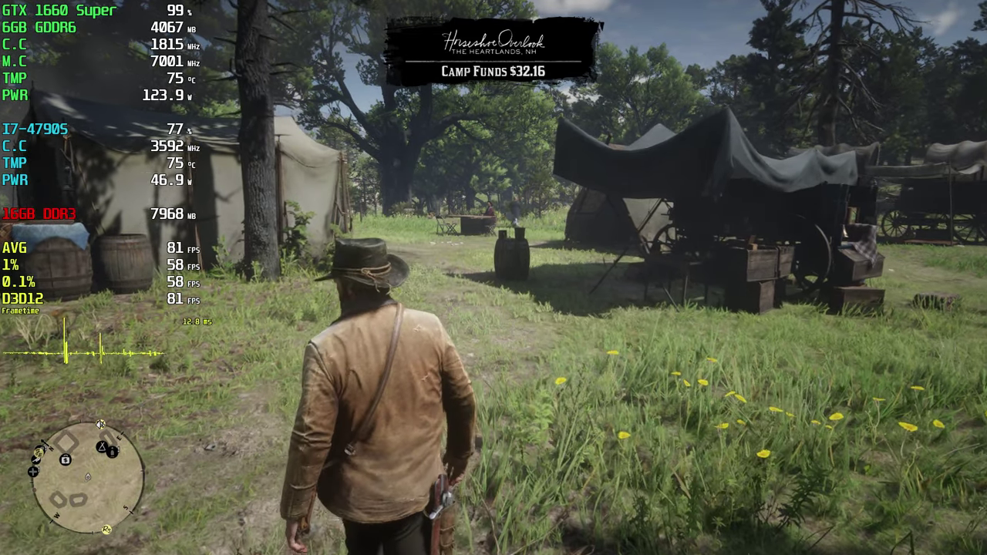
pyautogui.moveTo(493, 277); pyautogui.dragTo(694, 231)
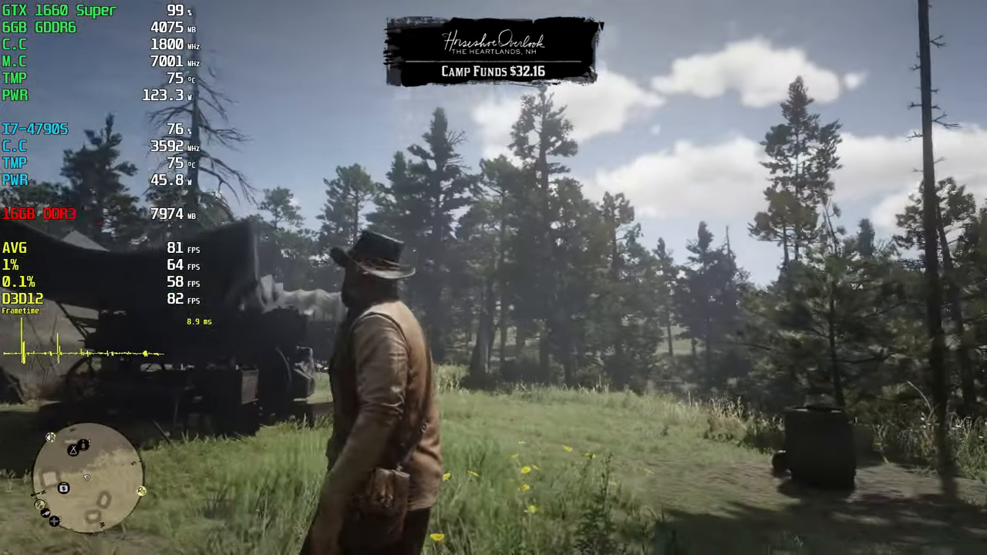
pyautogui.press('w')
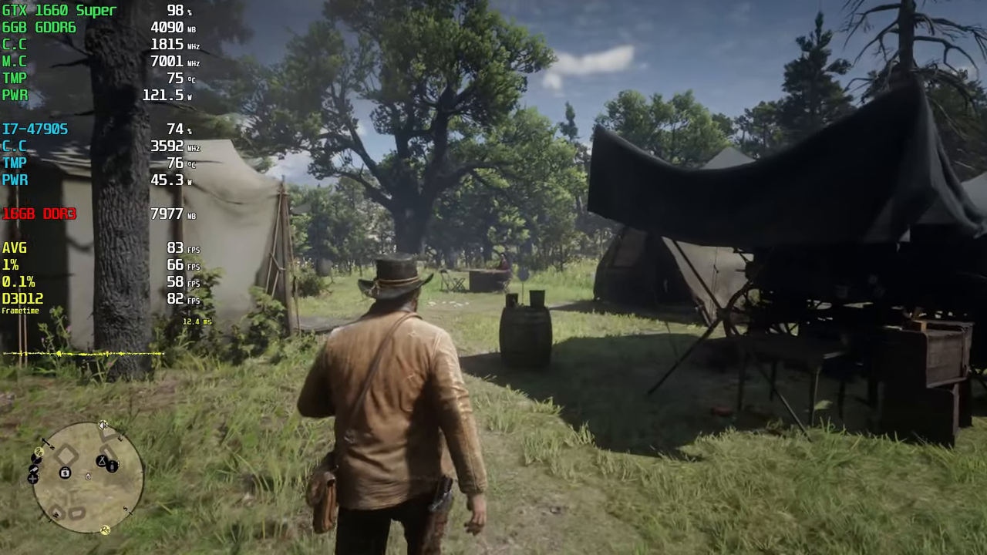
pyautogui.press('w')
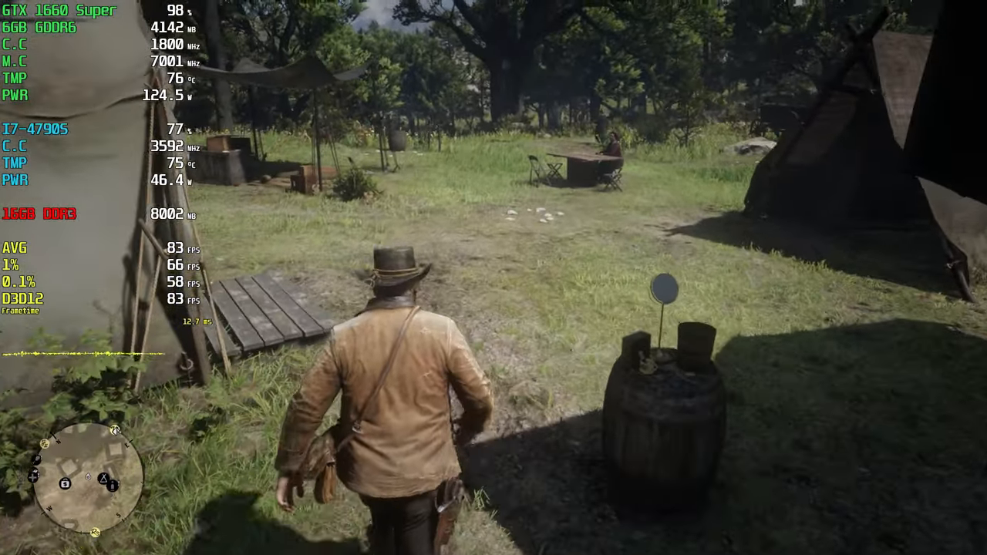
pyautogui.press('w')
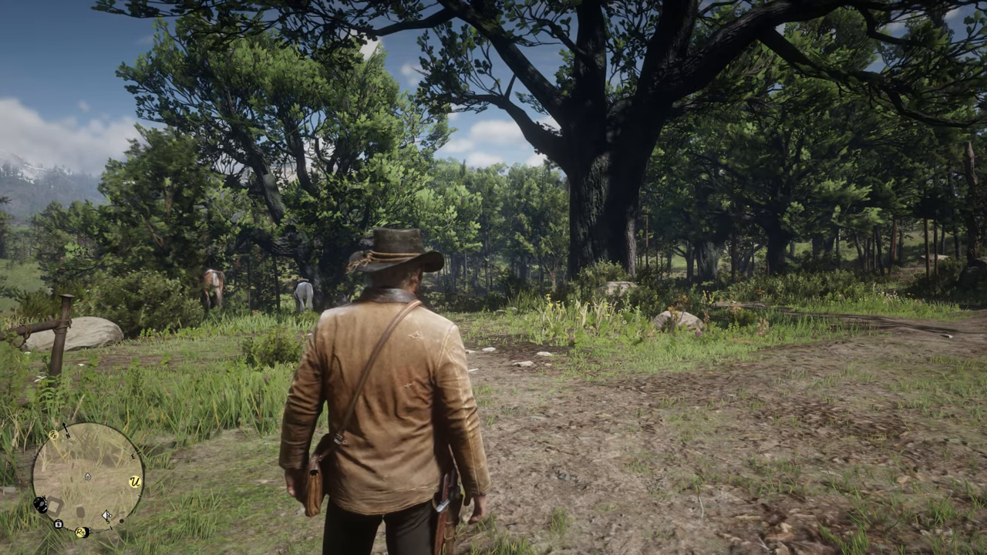
# Check FSR3 Upscaling and Enable Frame Generation in the RDR2 Upscaler Settings panel, then unpause
pyautogui.press('Insert')
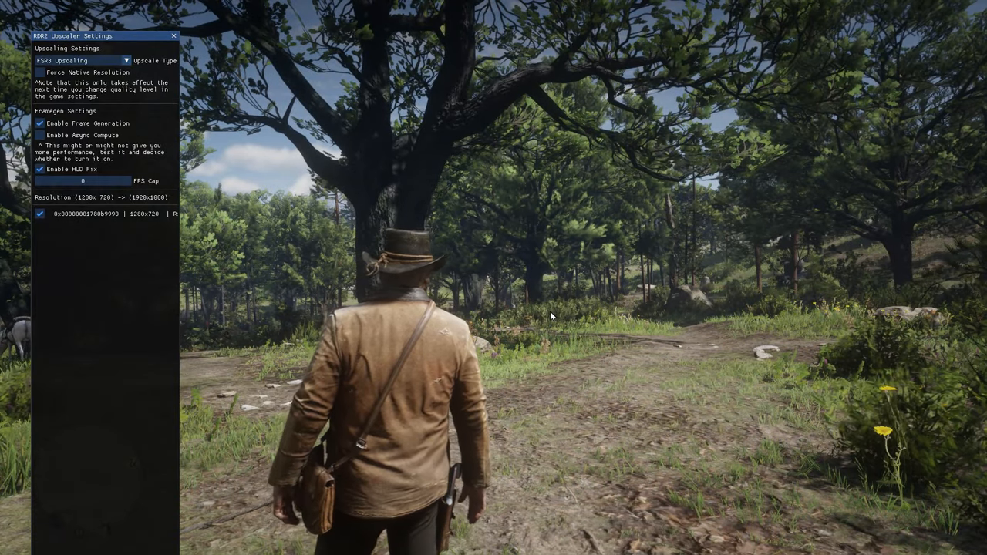
pyautogui.press('Escape')
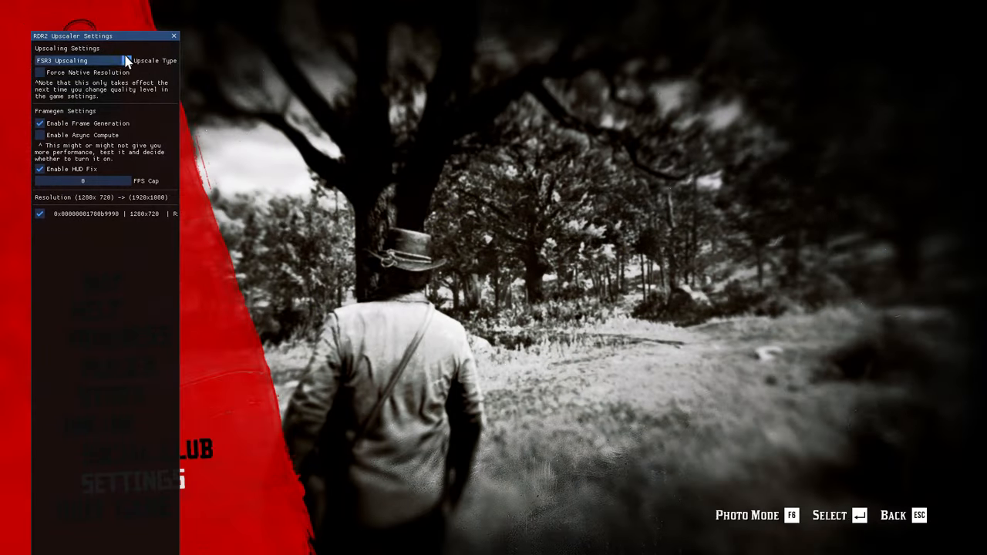
pyautogui.moveTo(121, 38); pyautogui.dragTo(668, 38)
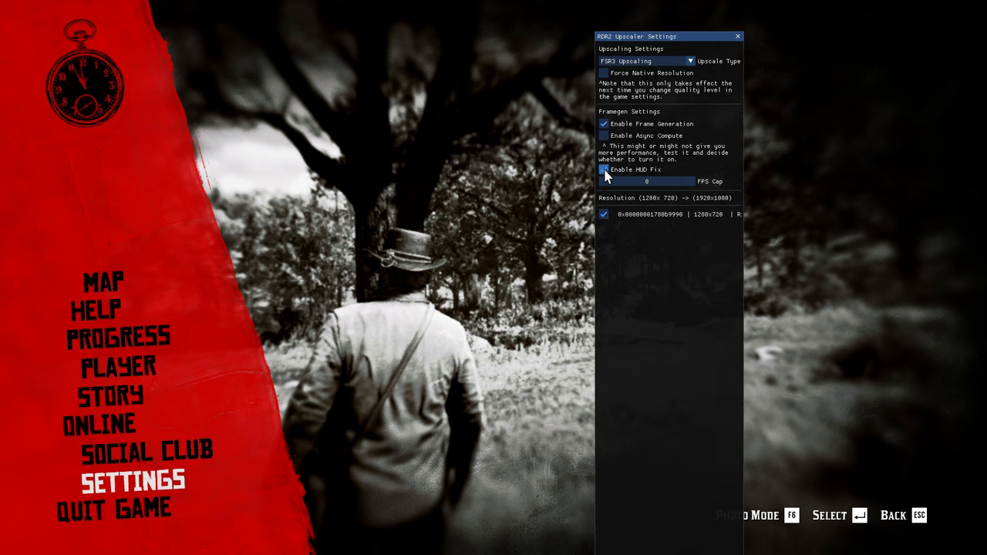
pyautogui.click(484, 268)
pyautogui.press('Insert')
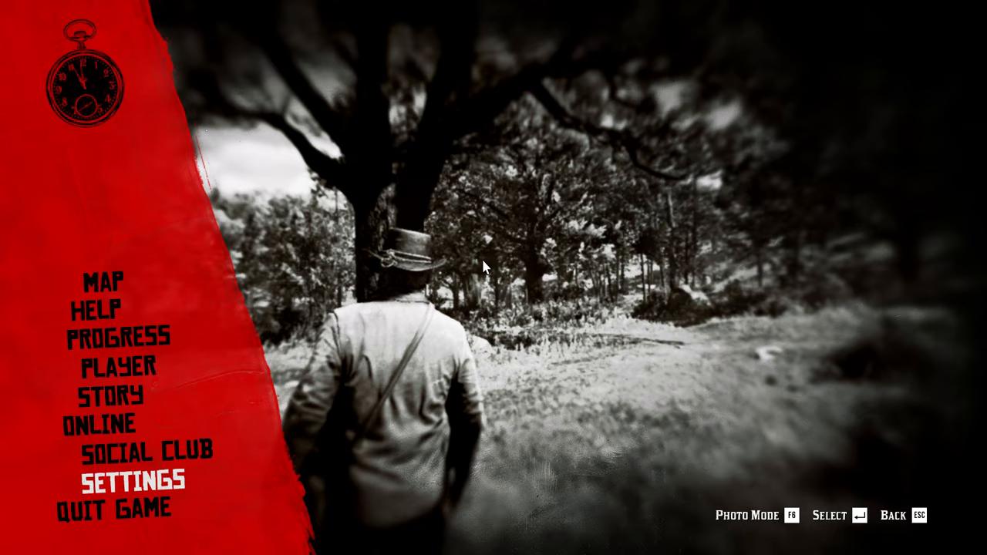
pyautogui.press('Escape')
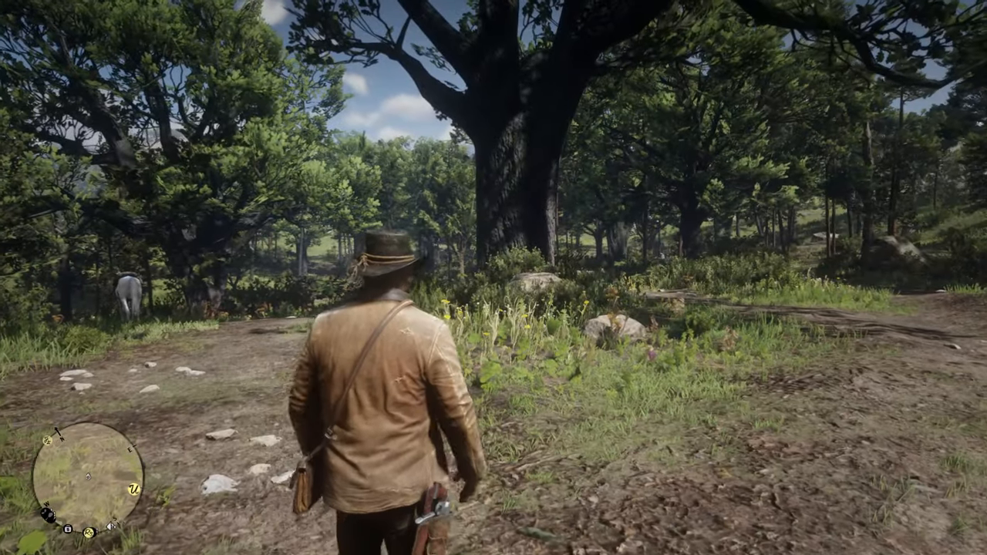
# Reopen the upscaler overlay with Home to recheck the settings, then resume gameplay
pyautogui.press('Home')
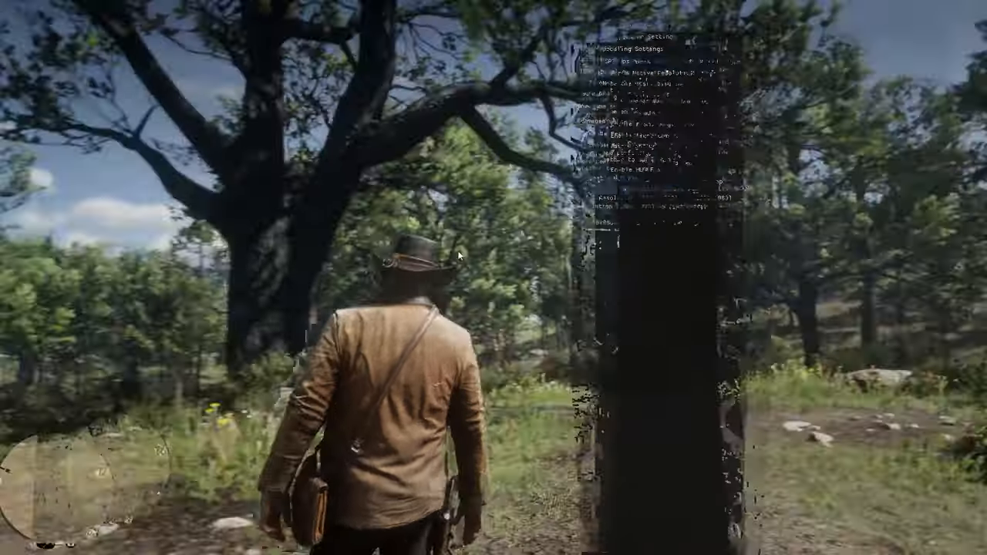
pyautogui.press('Escape')
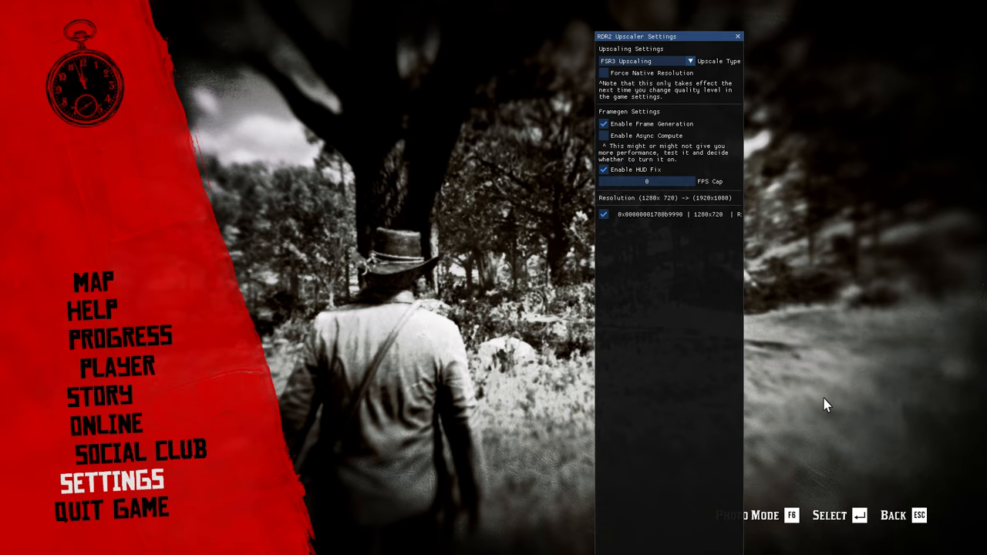
pyautogui.press('Home')
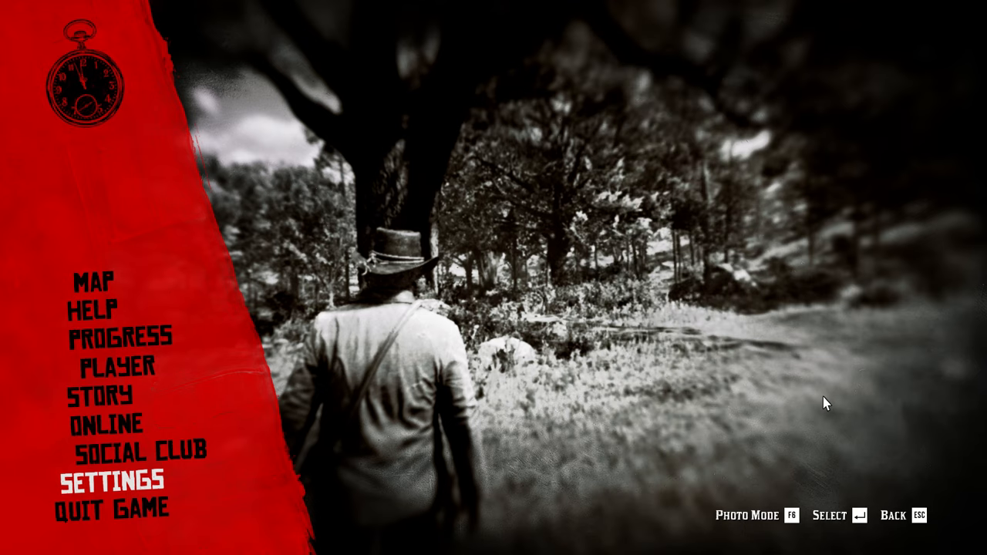
pyautogui.press('Escape')
pyautogui.moveTo(494, 277); pyautogui.dragTo(231, 278)
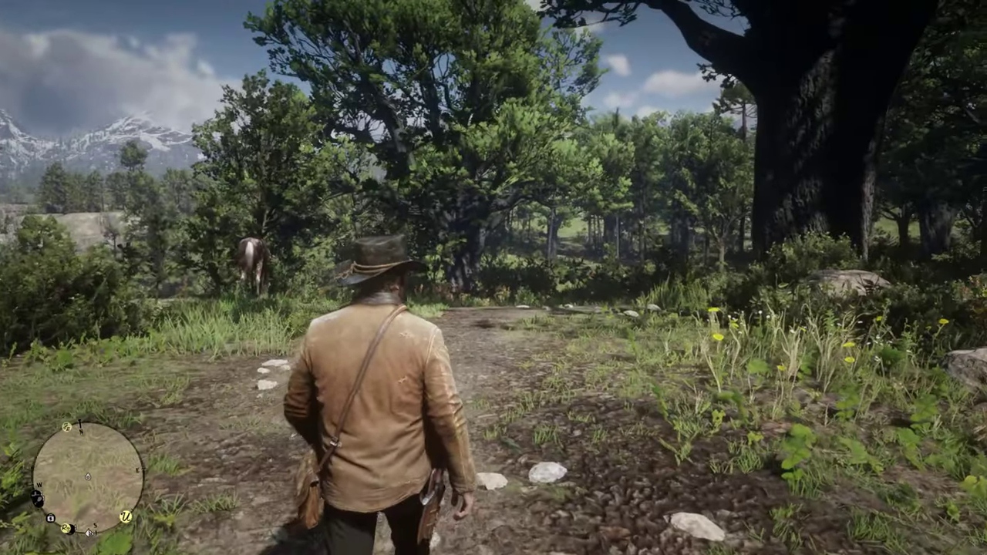
pyautogui.press('Insert')
pyautogui.press('w')
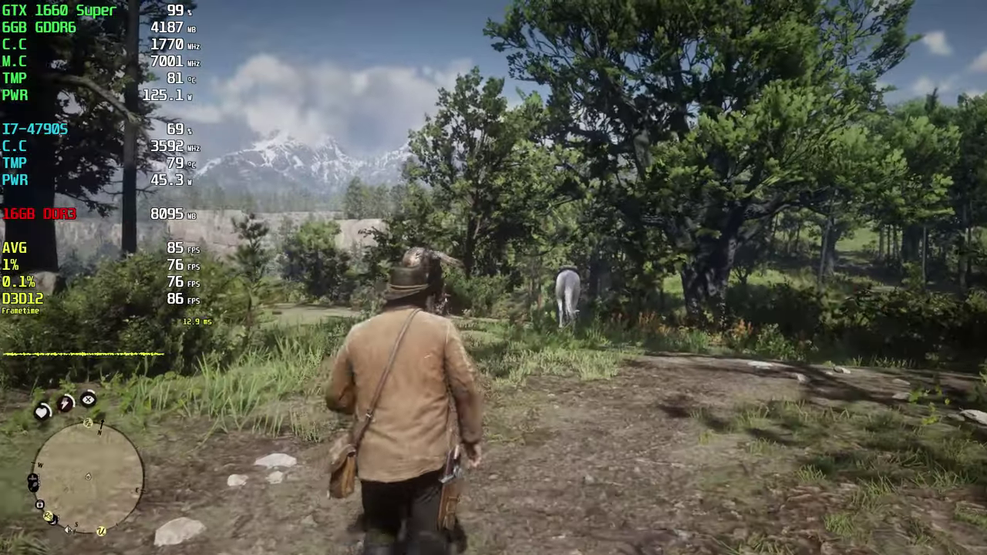
pyautogui.press('w')
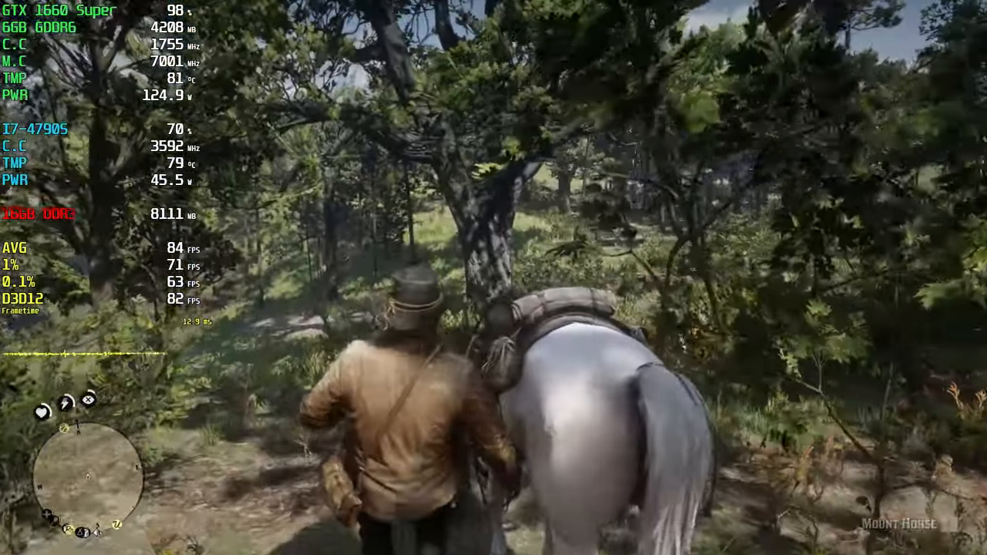
pyautogui.press('e')
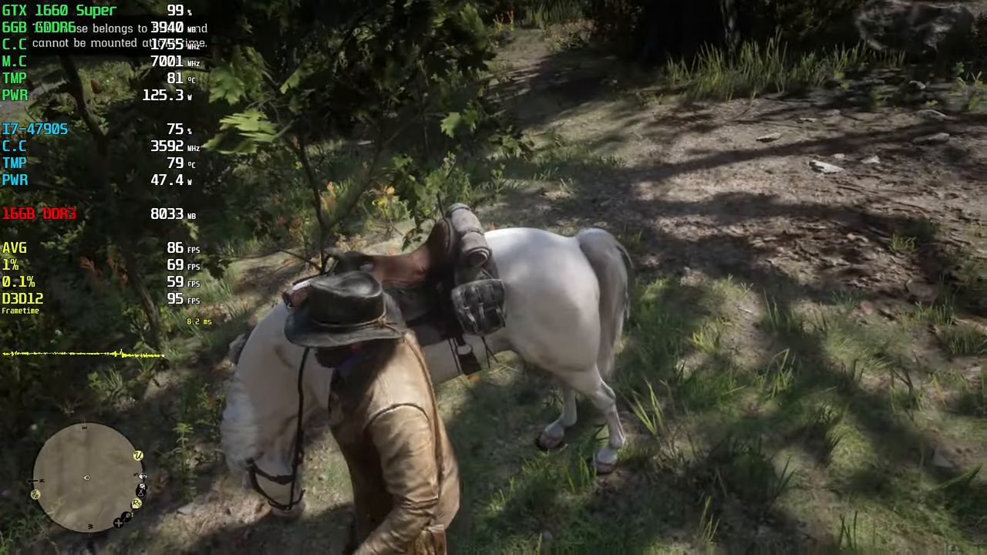
pyautogui.press('w')
pyautogui.press('w')
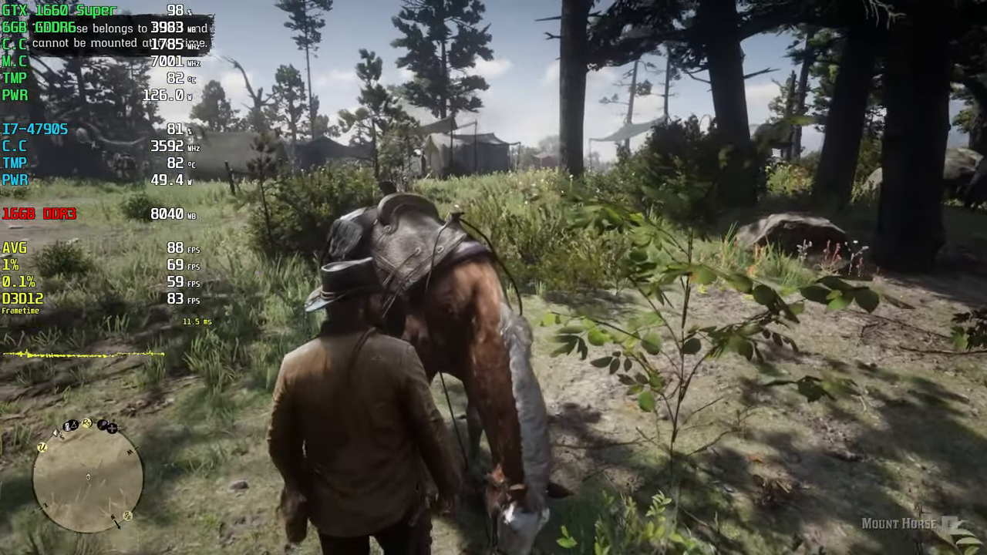
pyautogui.press('w')
pyautogui.press('w')
pyautogui.press('w')
pyautogui.press('w')
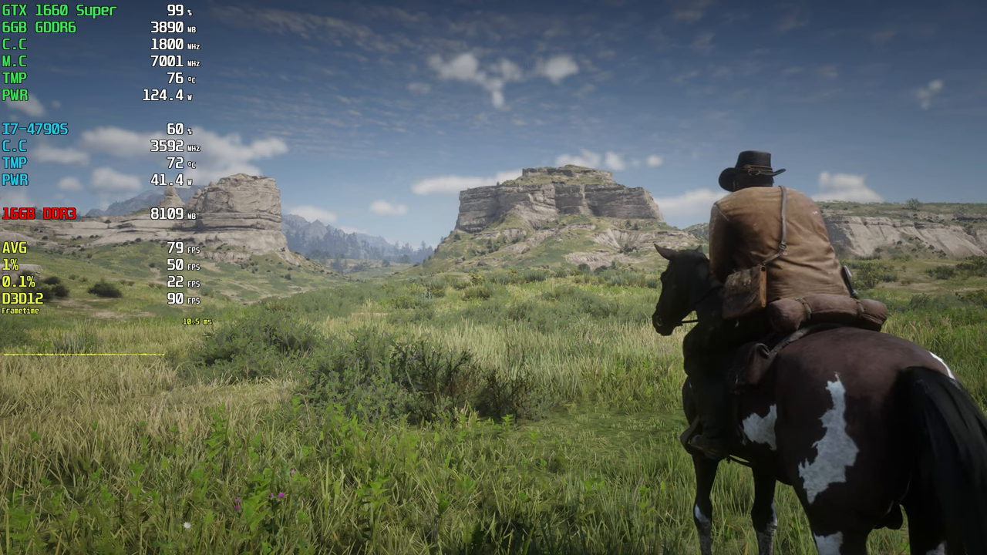
pyautogui.press('super')
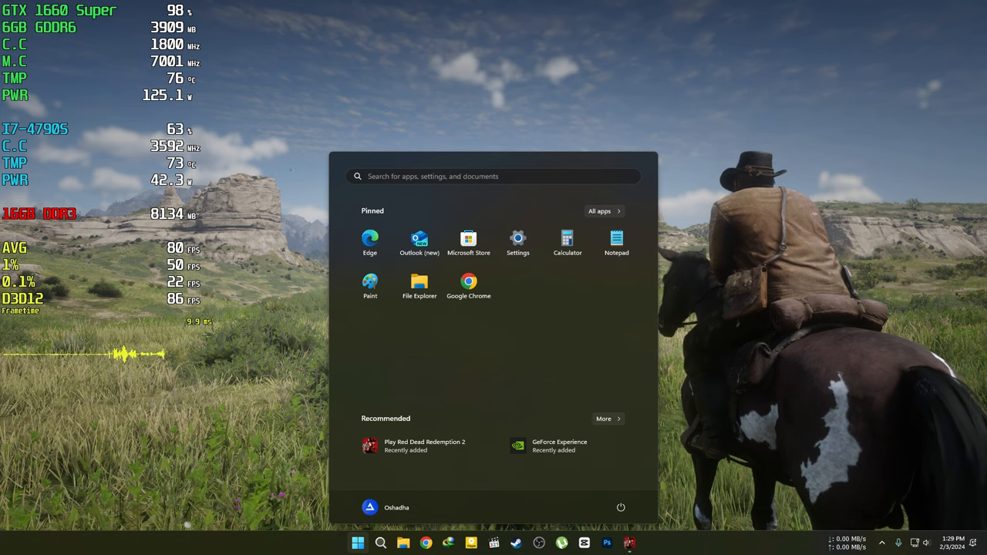
pyautogui.write('on')
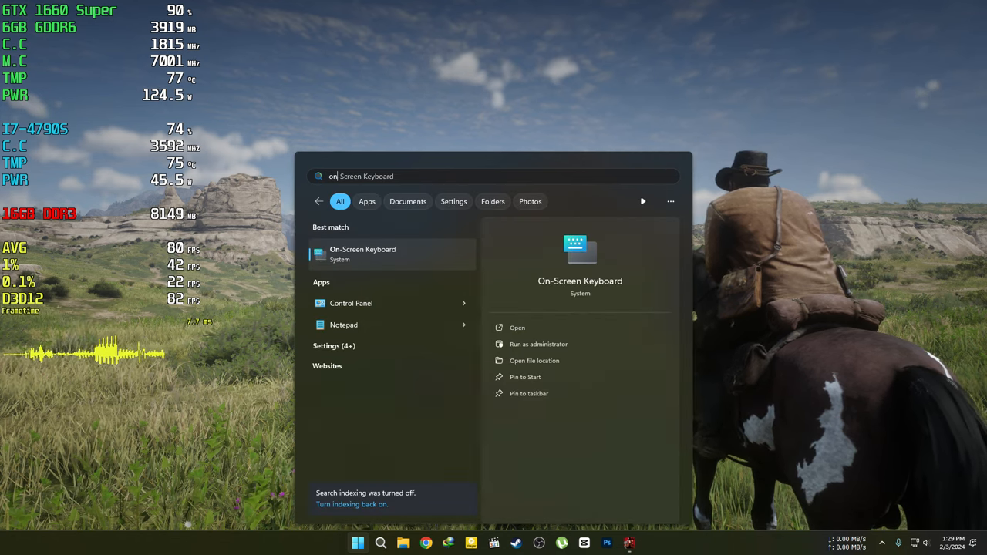
pyautogui.press('Return')
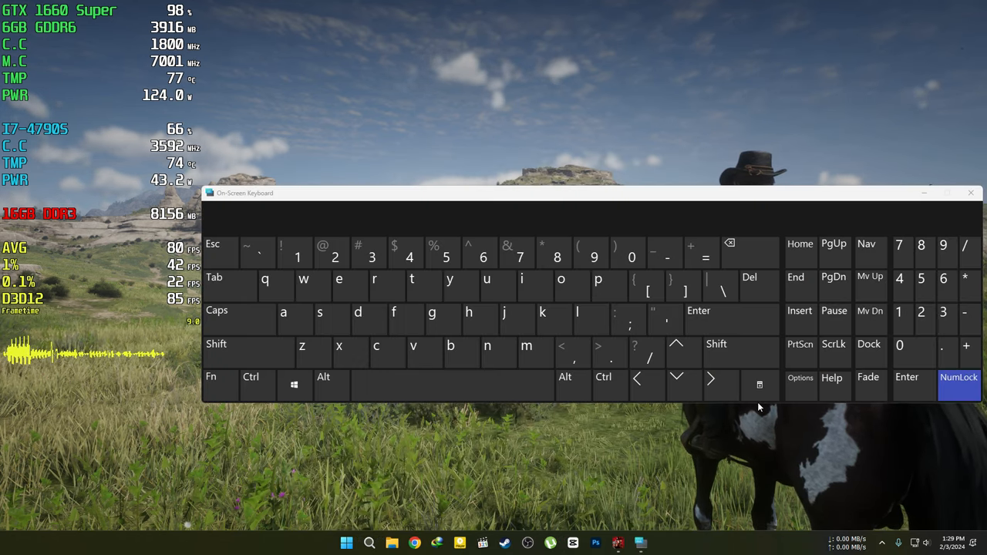
pyautogui.moveTo(760, 193); pyautogui.dragTo(710, 193)
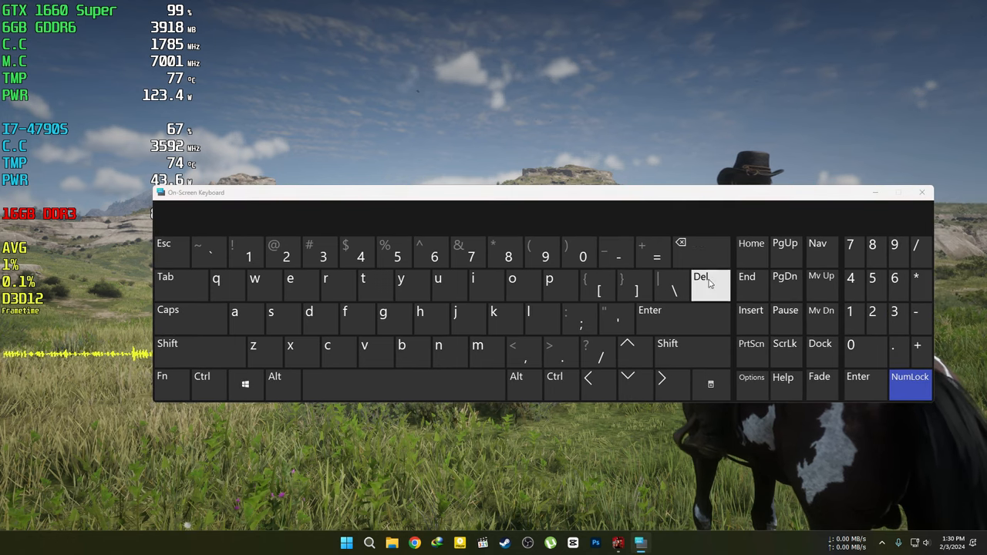
pyautogui.click(752, 381)
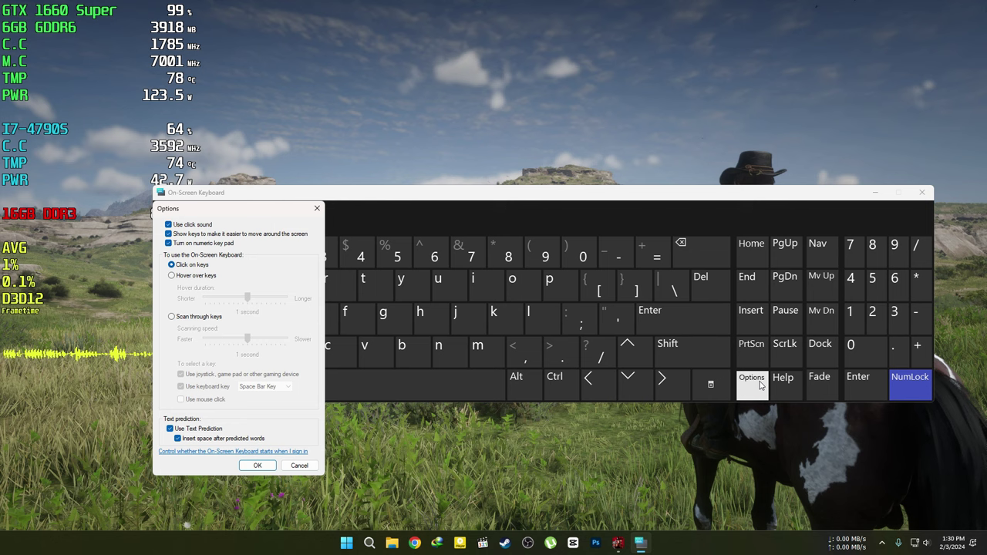
pyautogui.click(257, 465)
pyautogui.moveTo(453, 204); pyautogui.dragTo(526, 205)
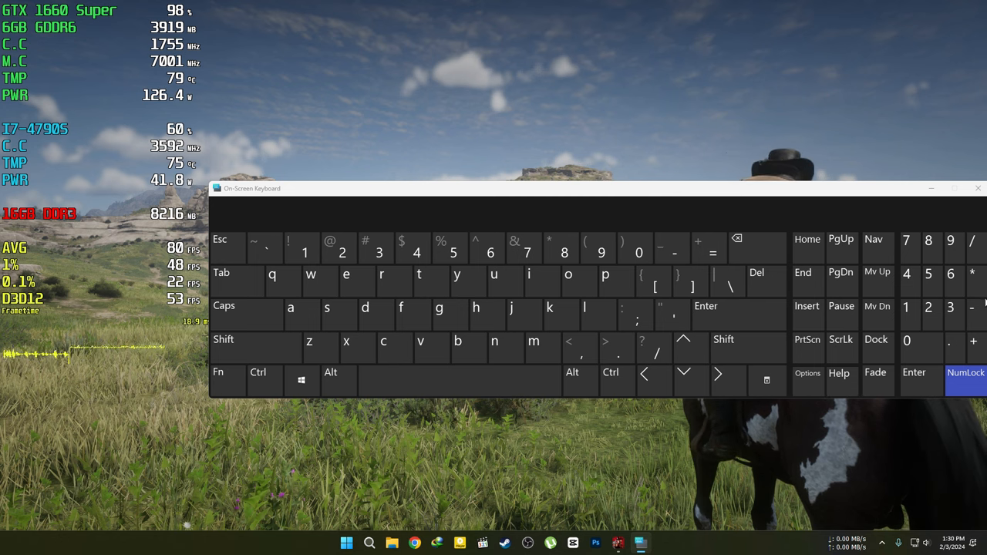
pyautogui.click(973, 278)
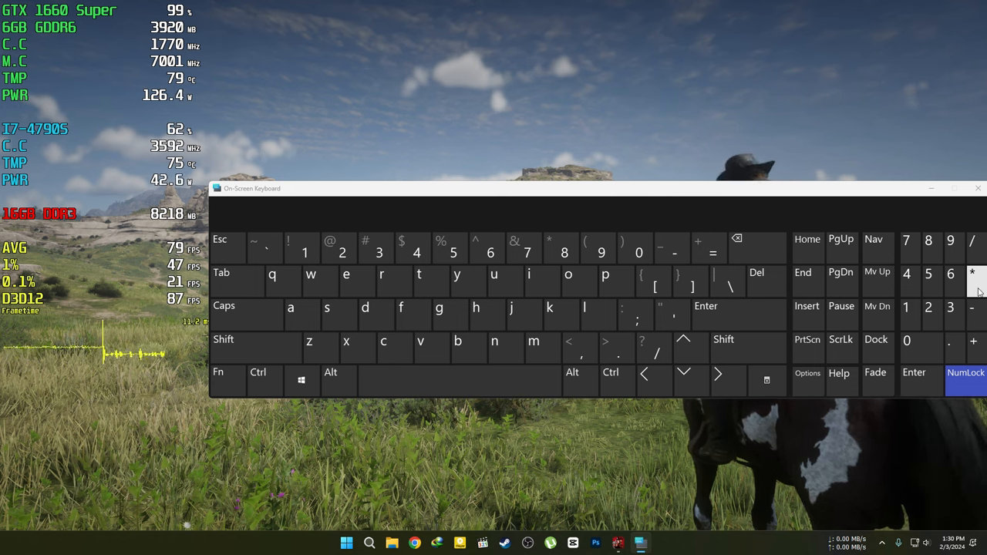
pyautogui.click(809, 285)
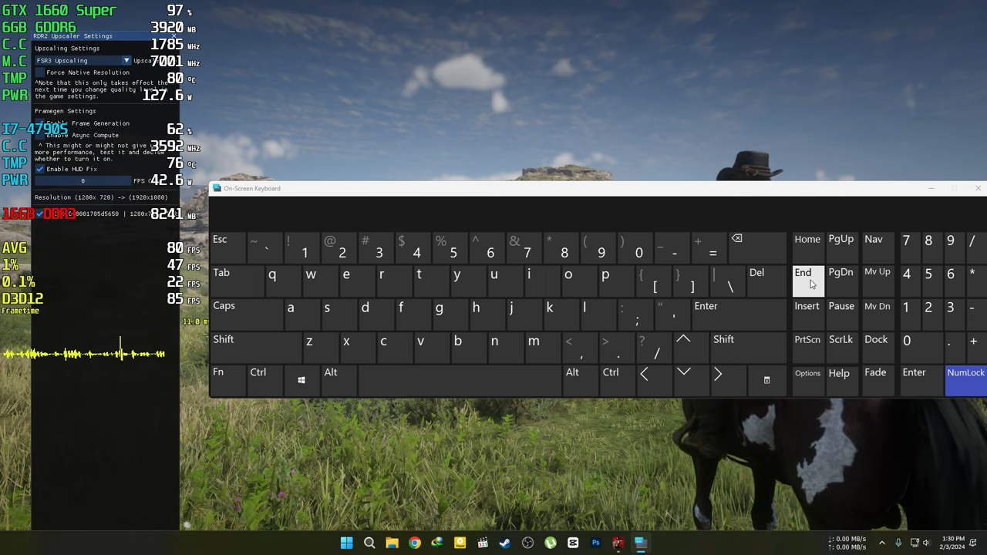
pyautogui.click(810, 279)
pyautogui.moveTo(856, 193); pyautogui.dragTo(806, 192)
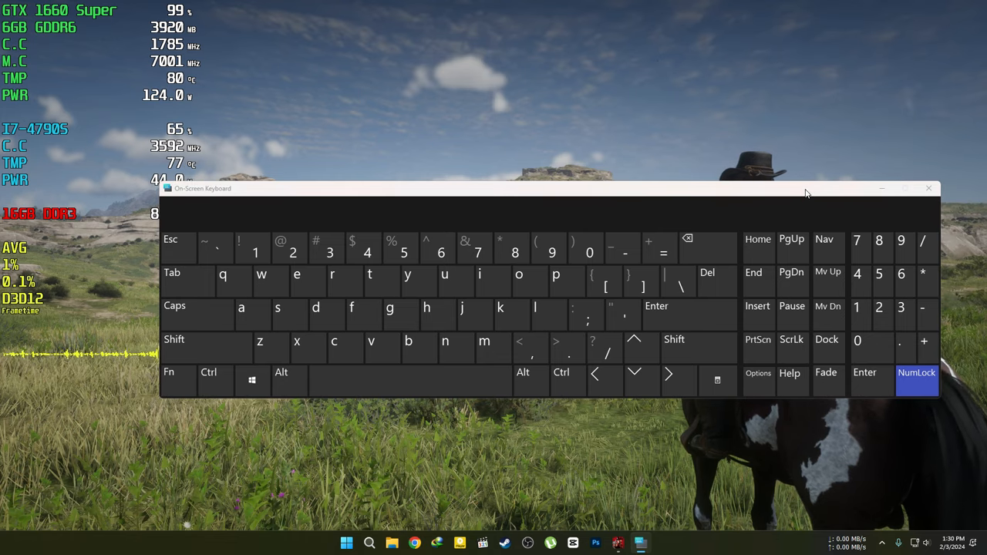
pyautogui.click(932, 189)
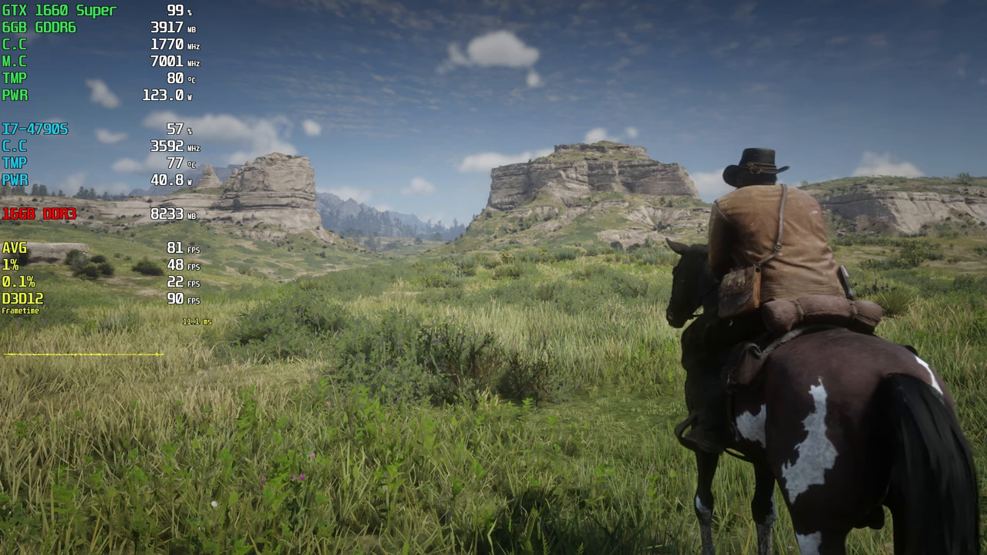
# Bring up the RDR2 Upscaler Settings overlay and move the panel toward the screen centre
pyautogui.press('Insert')
pyautogui.press('Escape')
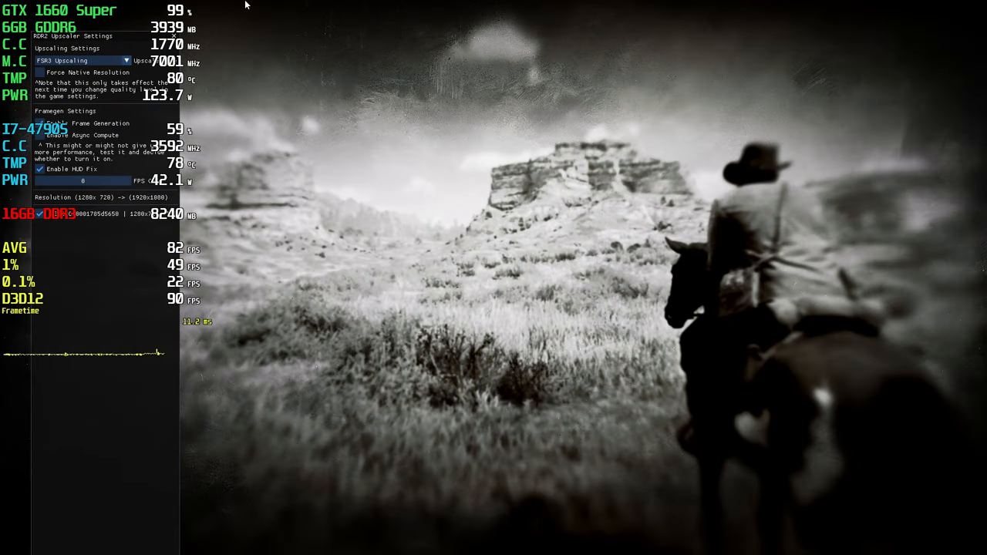
pyautogui.moveTo(92, 36); pyautogui.dragTo(531, 20)
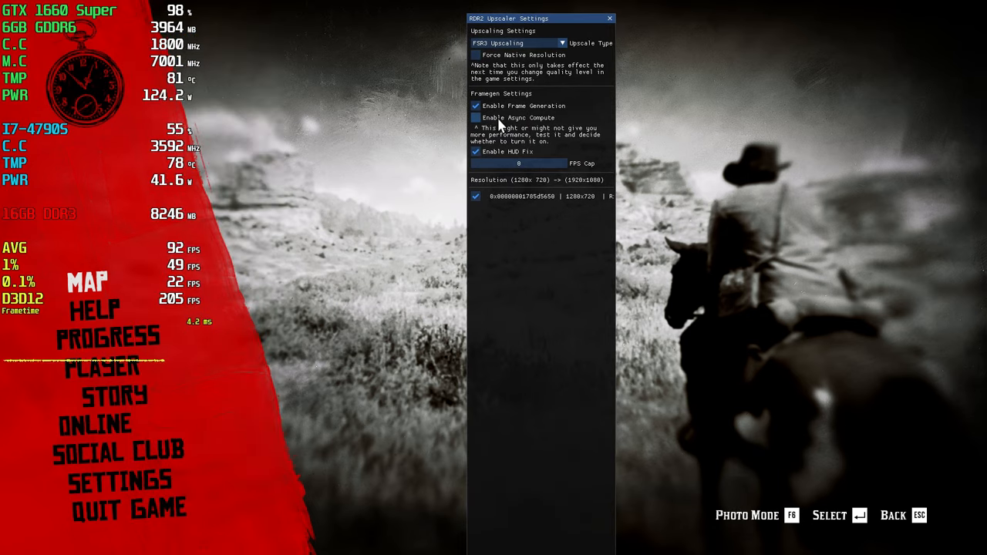
pyautogui.press('Escape')
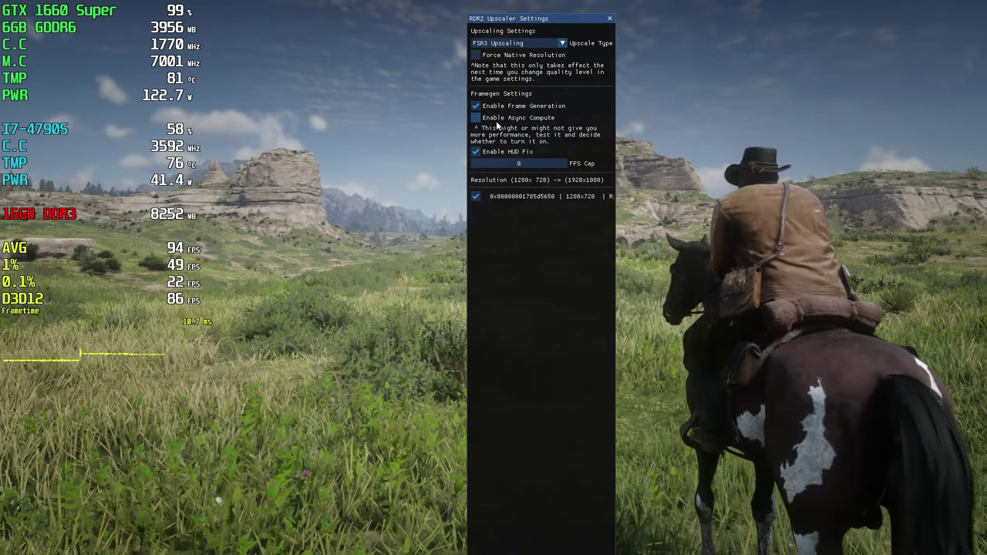
# Enable Async Compute, which triggers ERR_GFX_STATE, then dismiss the error and exit to desktop
pyautogui.click(496, 121)
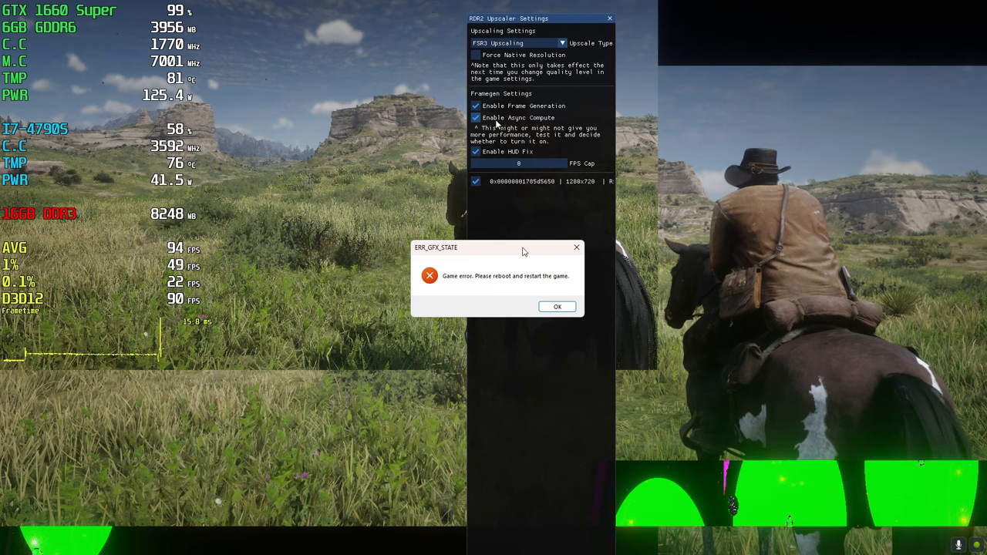
pyautogui.click(557, 307)
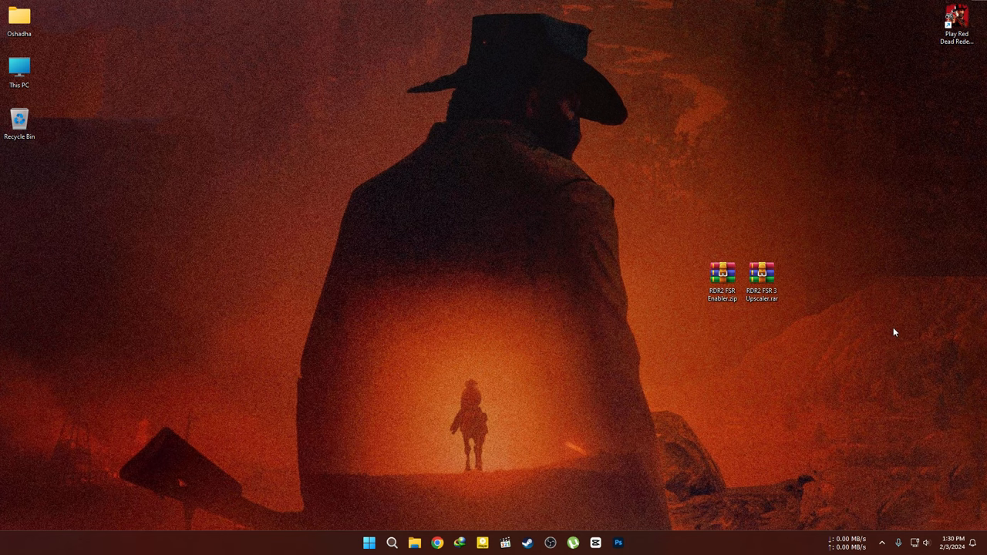
# From the game shortcut's file location, open mods\RDR2Upscaler.ini in Notepad
pyautogui.rightClick(956, 23)
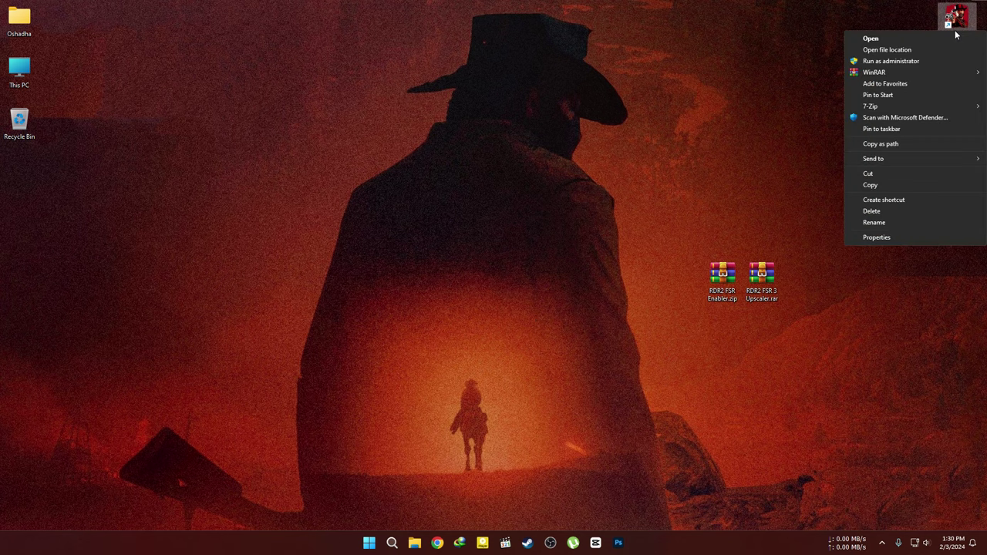
pyautogui.click(886, 50)
pyautogui.scroll(3, 244, 219)
pyautogui.click(197, 272)
pyautogui.doubleClick(169, 197)
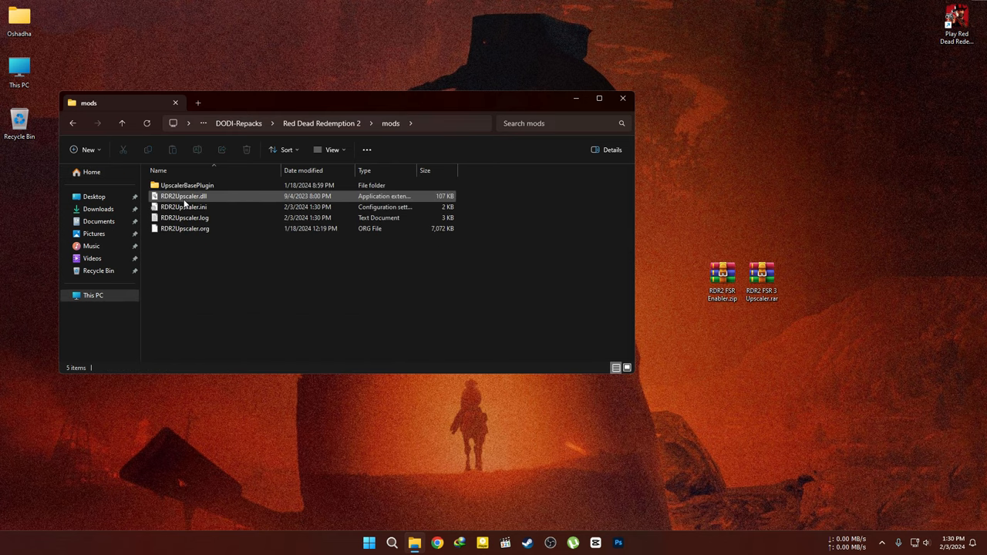
pyautogui.click(183, 207)
pyautogui.doubleClick(184, 207)
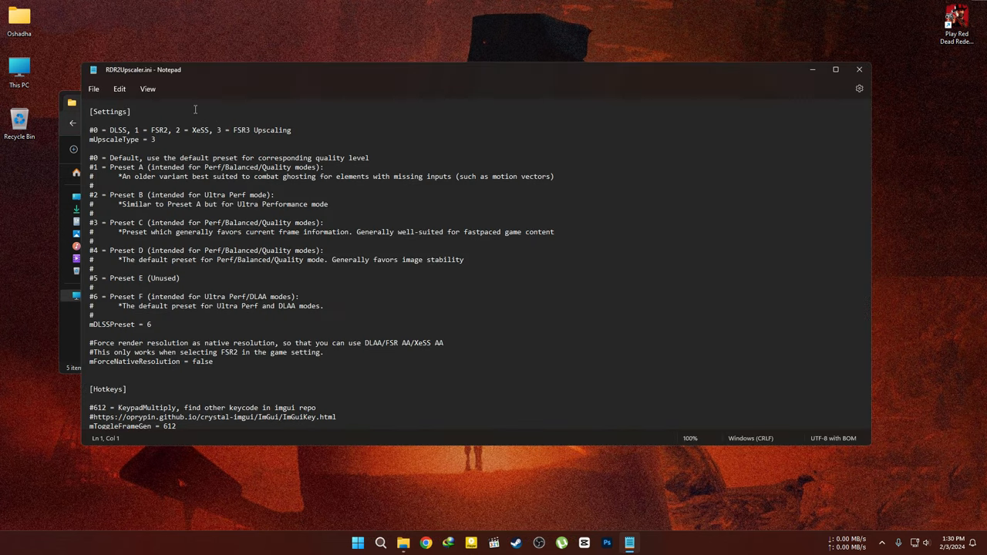
pyautogui.scroll(-8, 223, 296)
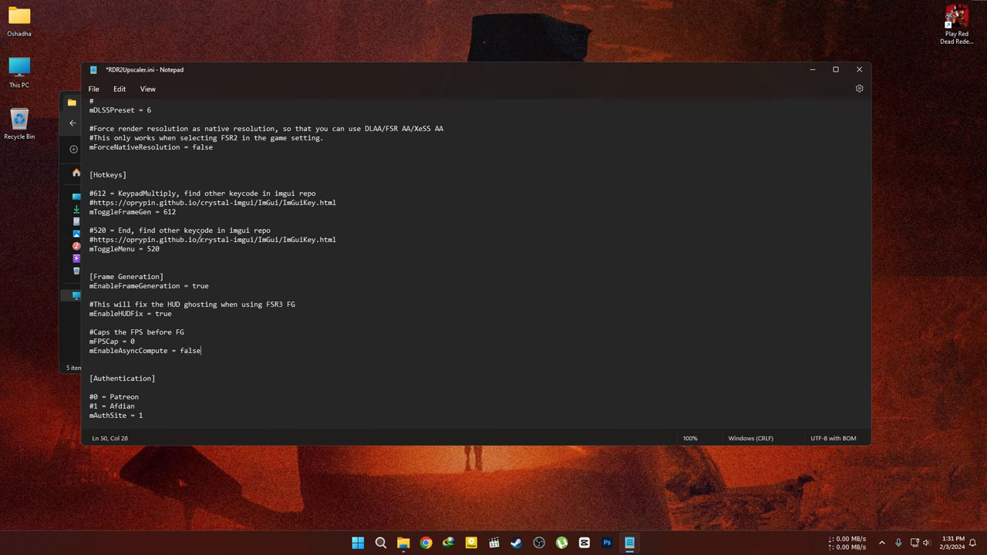
# Save RDR2Upscaler.ini with mEnableAsyncCompute = false and close it, returning to the mods folder
pyautogui.click(93, 88)
pyautogui.click(97, 157)
pyautogui.click(860, 70)
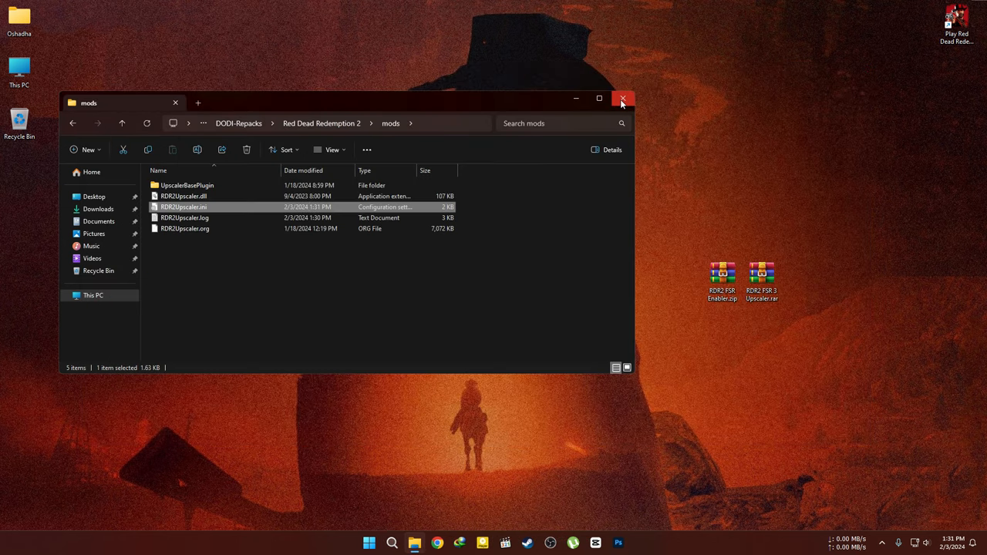